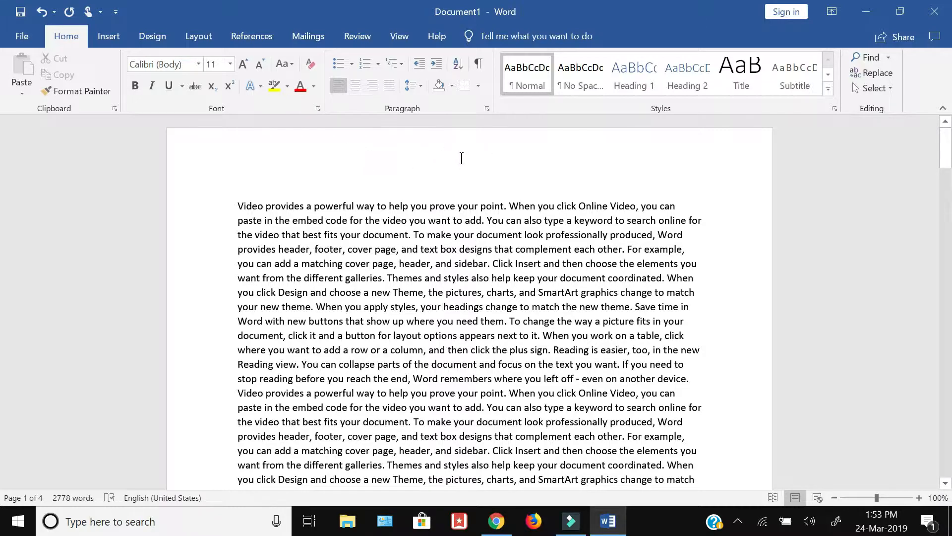
Open header and footer editing, look over both areas of the first page, and return to the body text
{"action": "scroll", "coordinate": [422, 160], "scroll_direction": "down", "scroll_amount": 10}
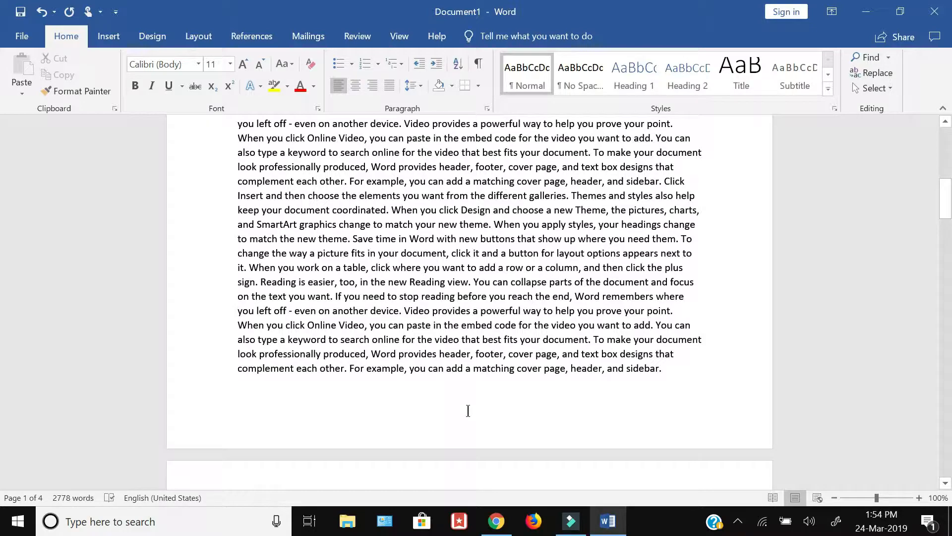
{"action": "scroll", "coordinate": [468, 410], "scroll_direction": "up", "scroll_amount": 10}
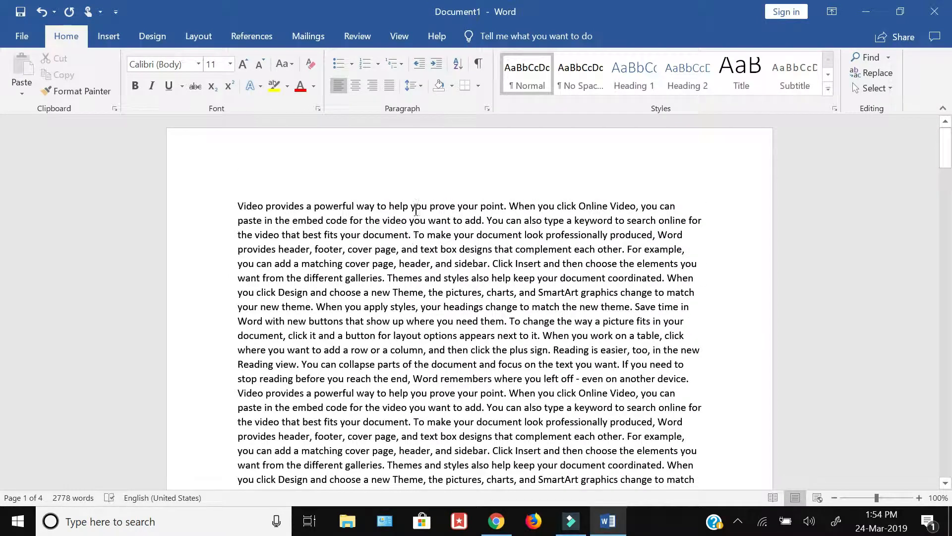
{"action": "double_click", "coordinate": [415, 165]}
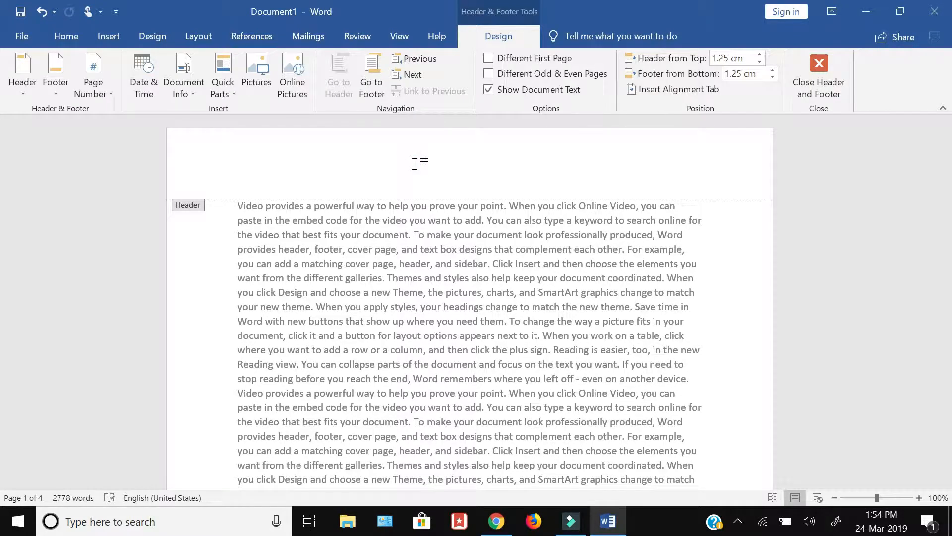
{"action": "scroll", "coordinate": [429, 193], "scroll_direction": "down", "scroll_amount": 4}
{"action": "scroll", "coordinate": [429, 194], "scroll_direction": "down", "scroll_amount": 6}
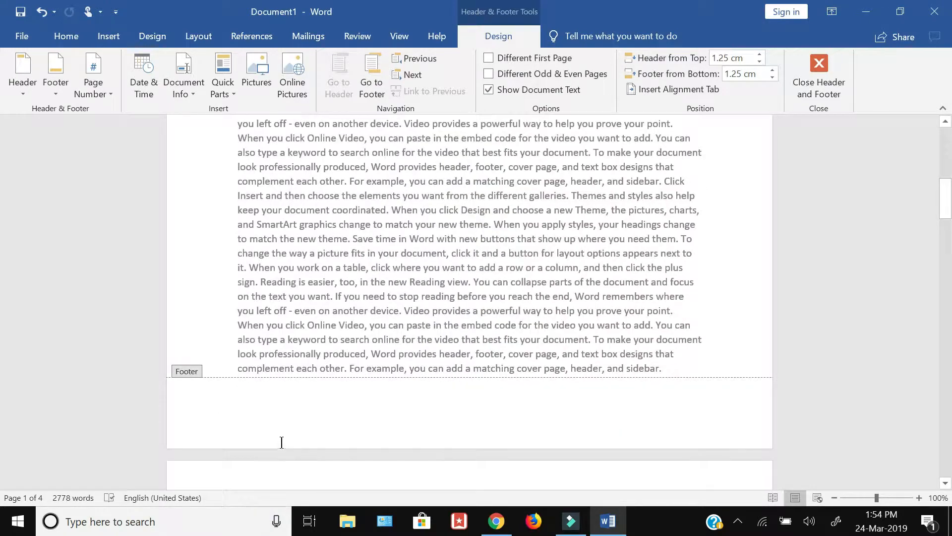
{"action": "scroll", "coordinate": [288, 413], "scroll_direction": "up", "scroll_amount": 10}
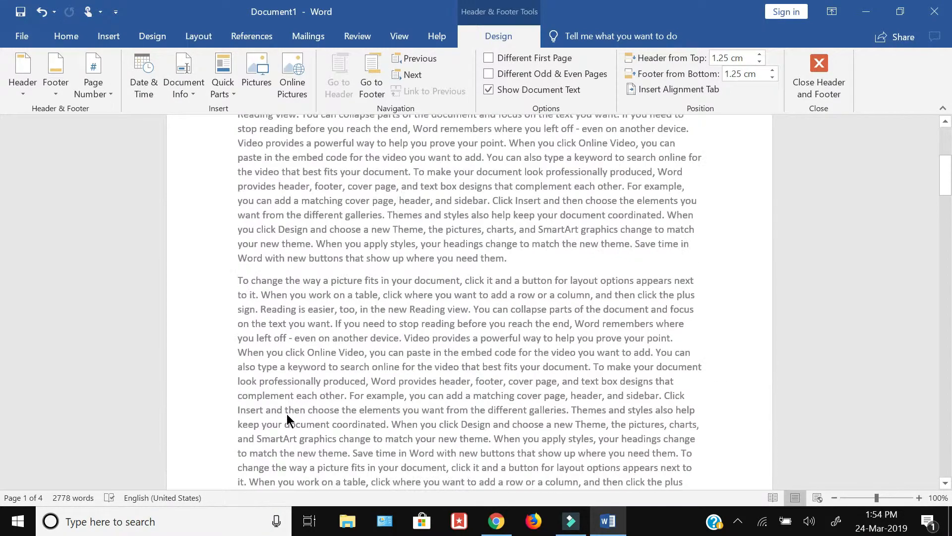
{"action": "left_click", "coordinate": [819, 74]}
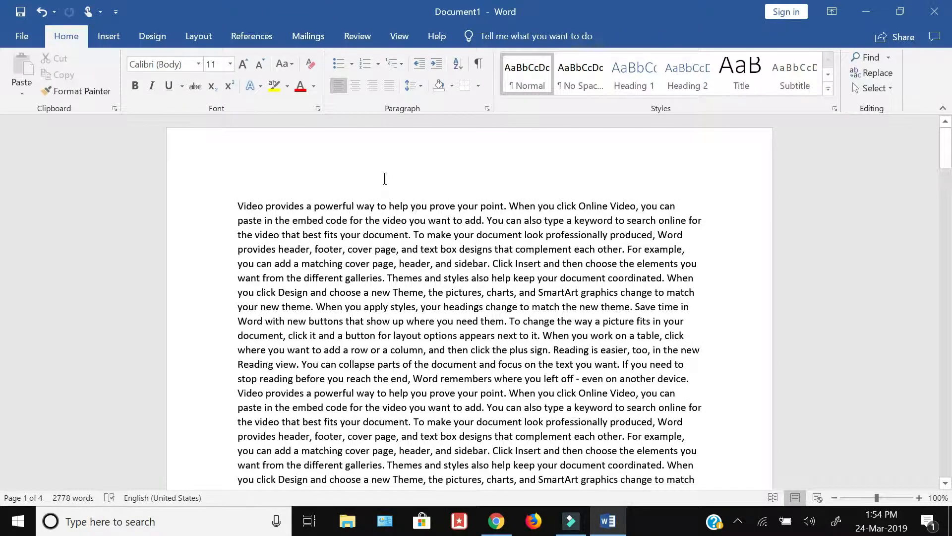
{"action": "left_click", "coordinate": [385, 162]}
{"action": "double_click", "coordinate": [384, 163]}
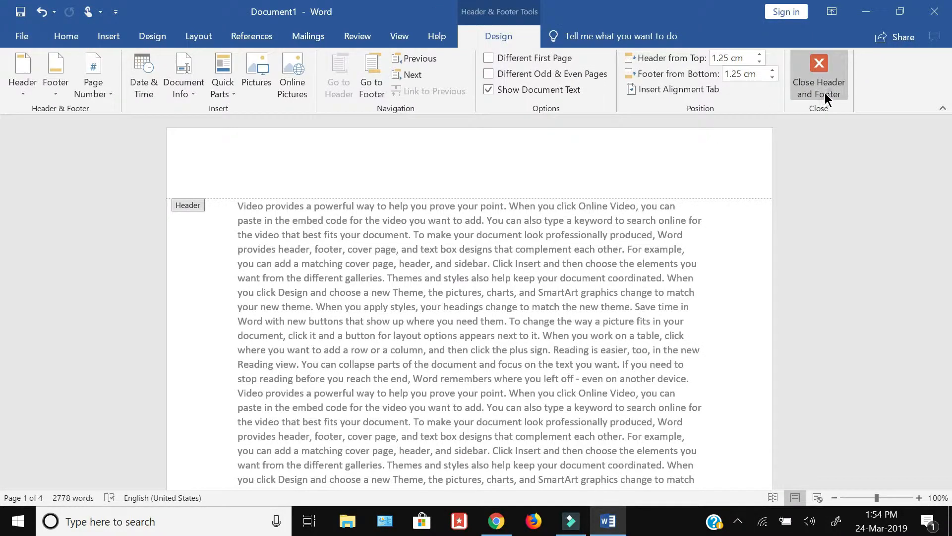
{"action": "left_click", "coordinate": [819, 75]}
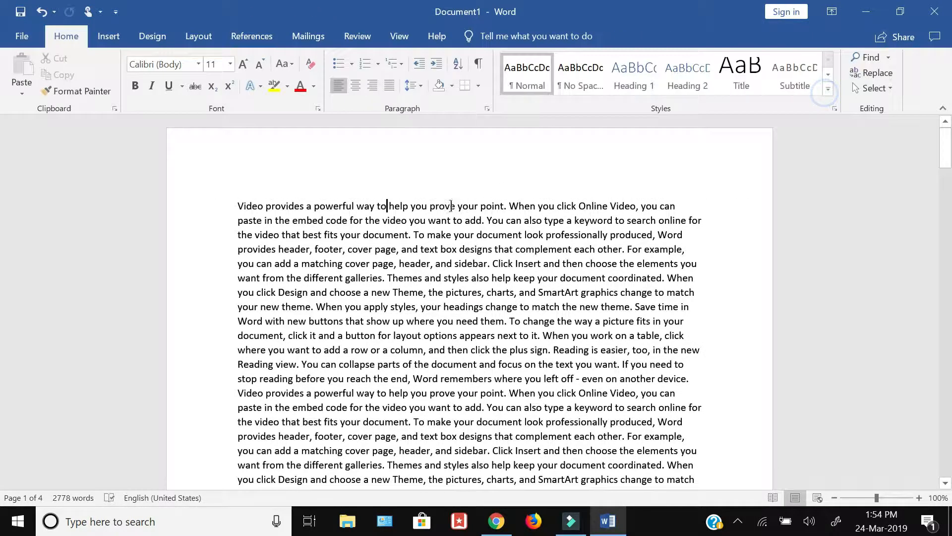
Edit the document header and enter the text "My Assignment"
{"action": "left_click", "coordinate": [109, 37]}
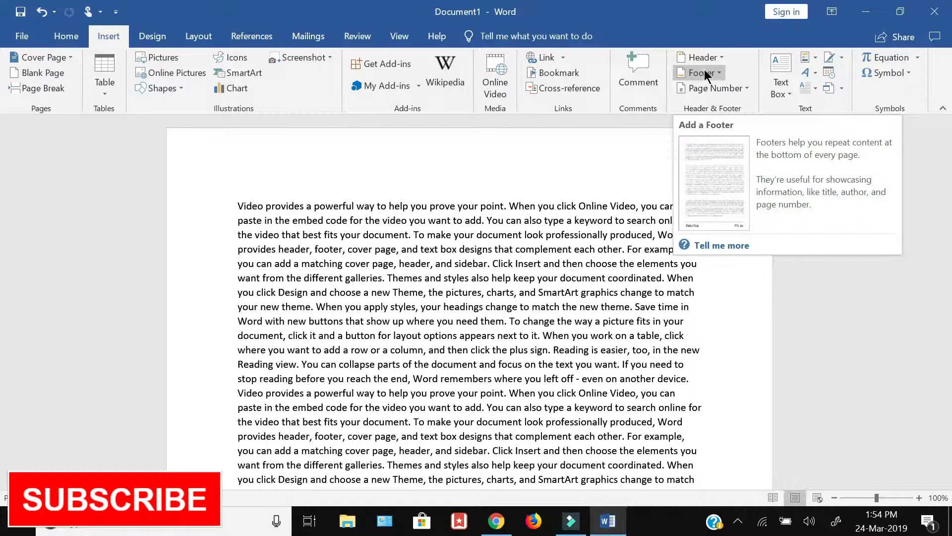
{"action": "left_click", "coordinate": [716, 58]}
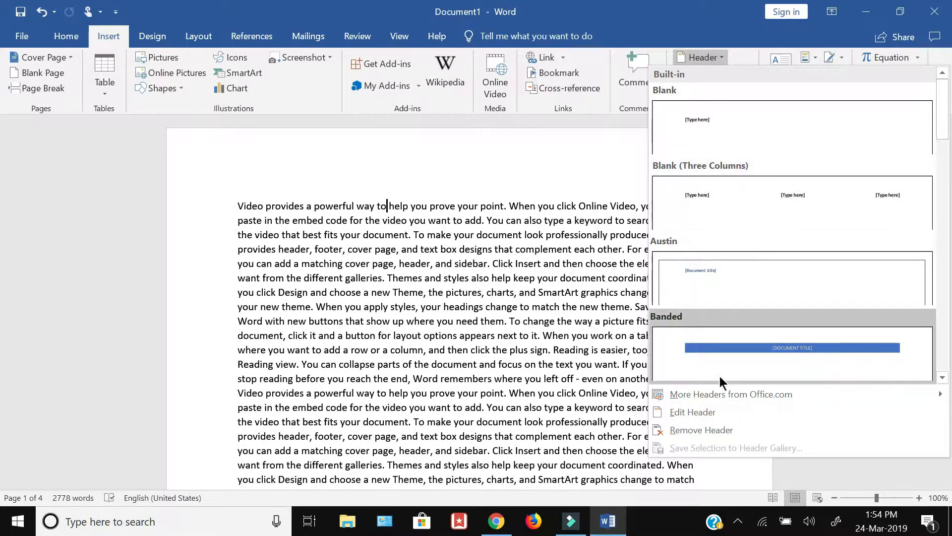
{"action": "left_click", "coordinate": [710, 412]}
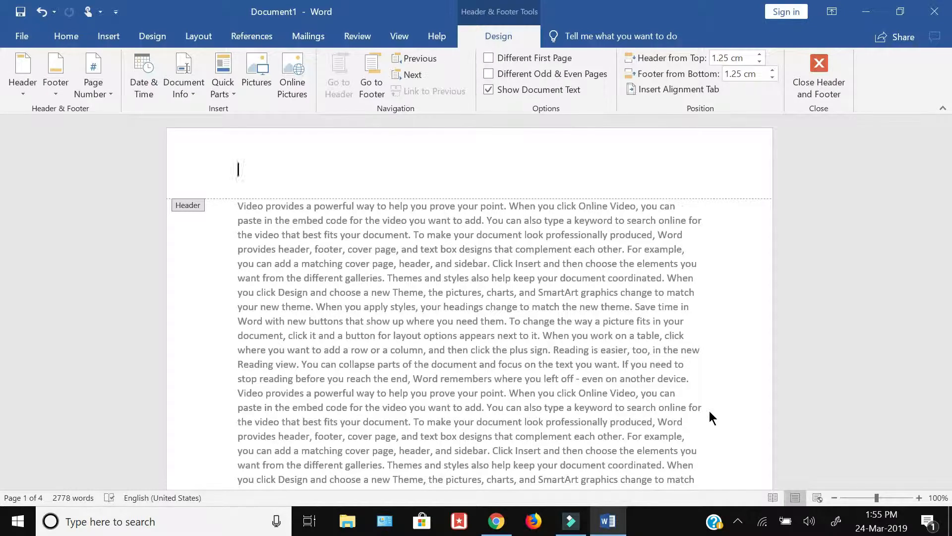
{"action": "type", "text": "My Assignment"}
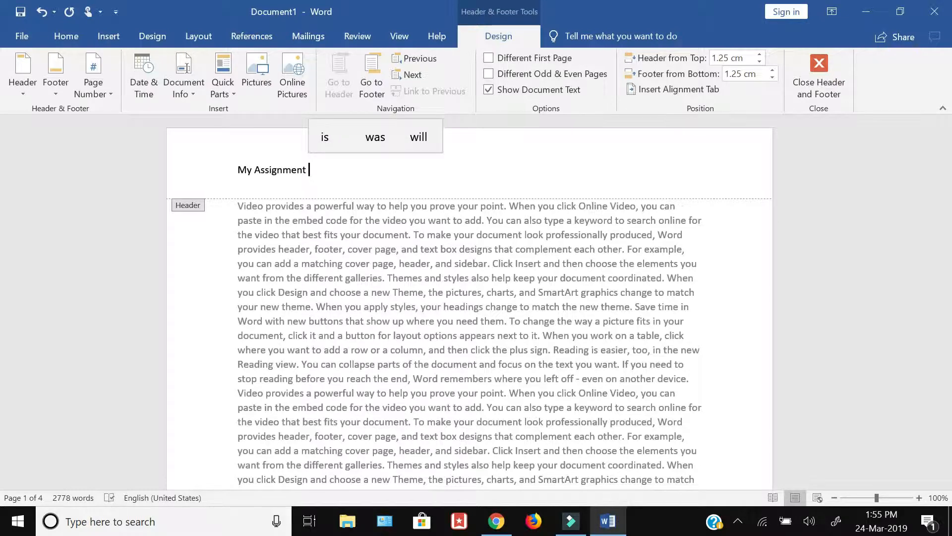
{"action": "key", "text": "BackSpace"}
Tab to the centre of the header line and insert a Plain Number page number at the current position
{"action": "key", "text": "Tab"}
{"action": "key", "text": "Tab"}
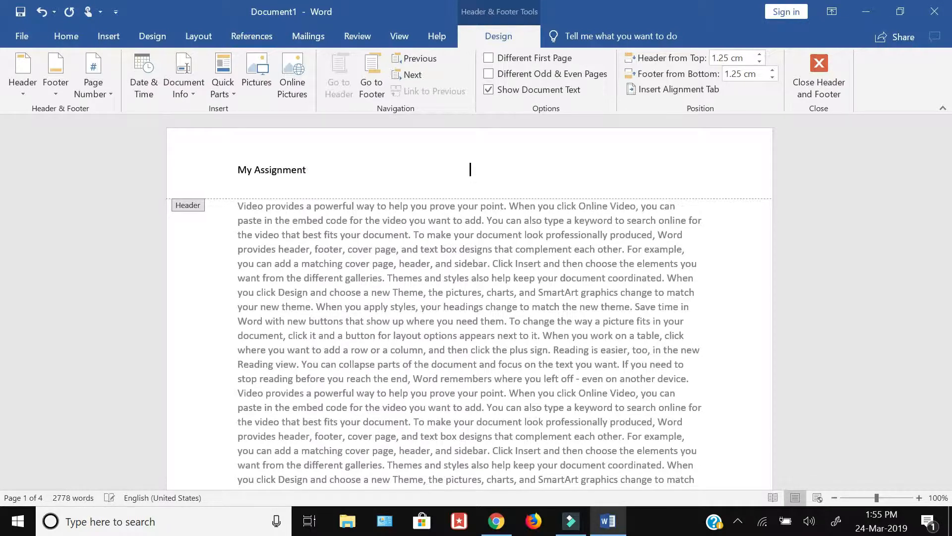
{"action": "key", "text": "BackSpace"}
{"action": "key", "text": "BackSpace"}
{"action": "key", "text": "Tab"}
{"action": "left_click", "coordinate": [101, 90]}
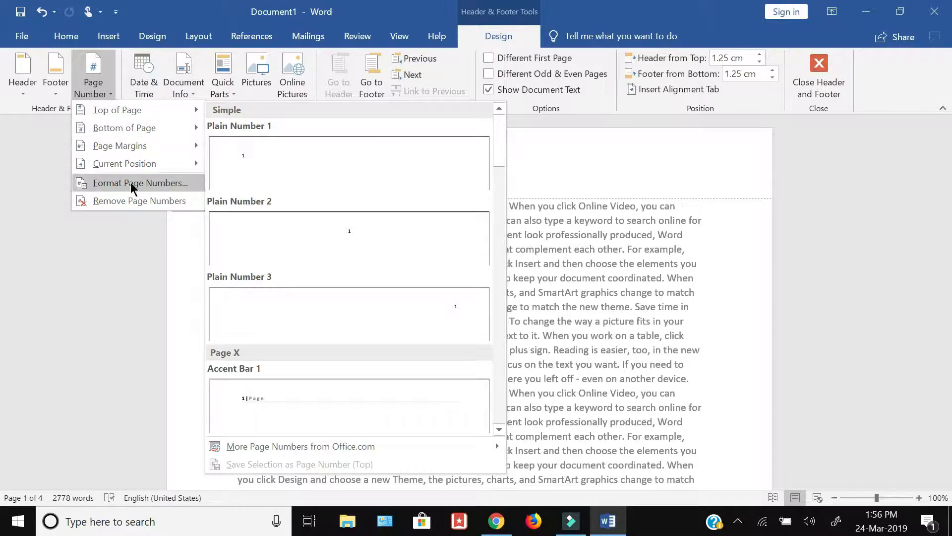
{"action": "mouse_move", "coordinate": [133, 166]}
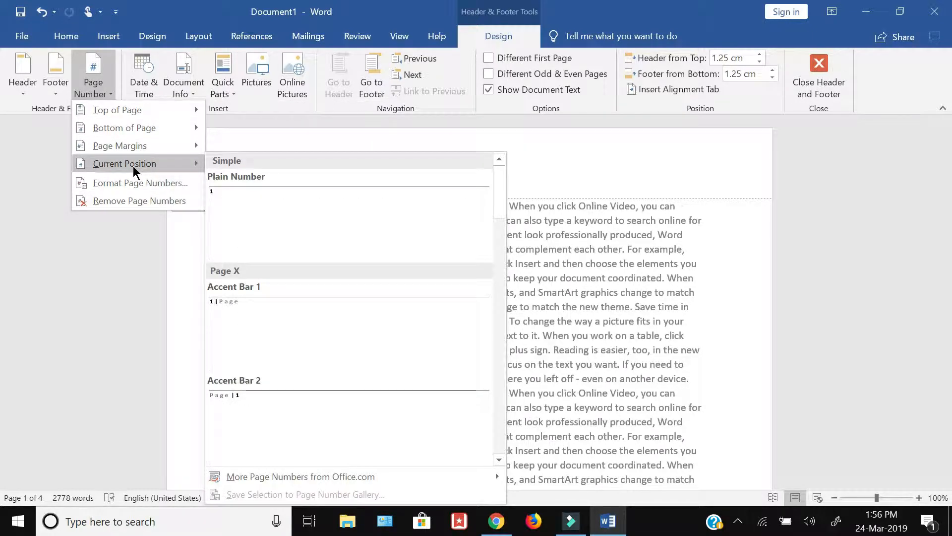
{"action": "left_click", "coordinate": [273, 201]}
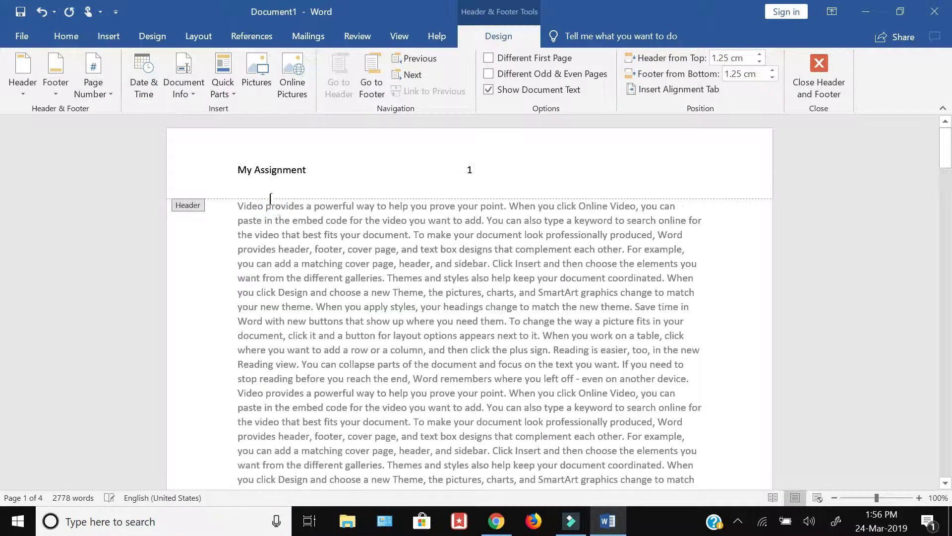
Move the header's page number to the right margin, then delete it
{"action": "double_click", "coordinate": [467, 184]}
{"action": "key", "text": "ctrl+r"}
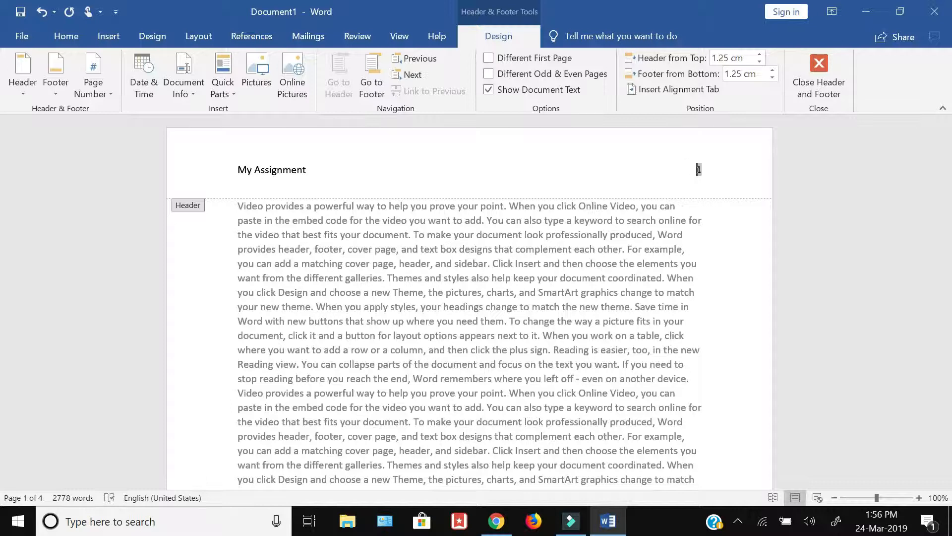
{"action": "key", "text": "Delete"}
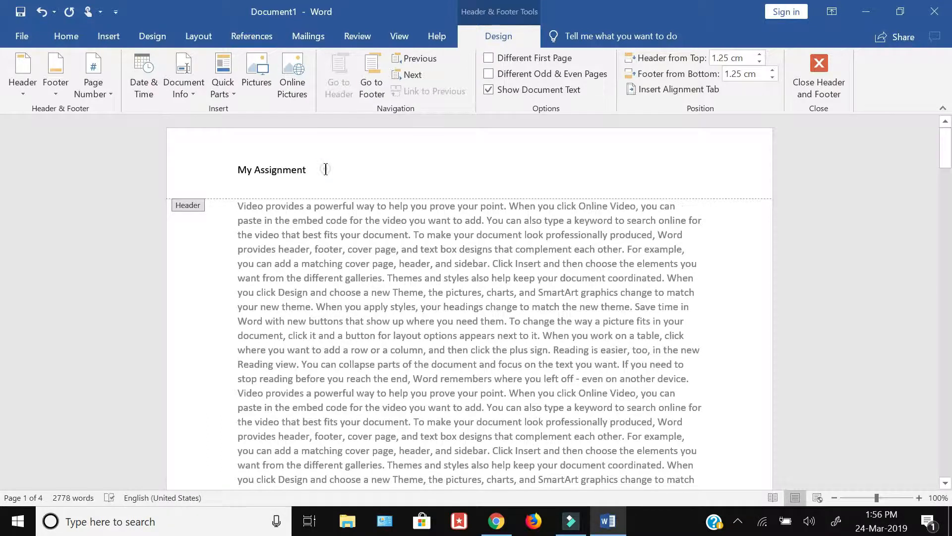
{"action": "key", "text": "BackSpace"}
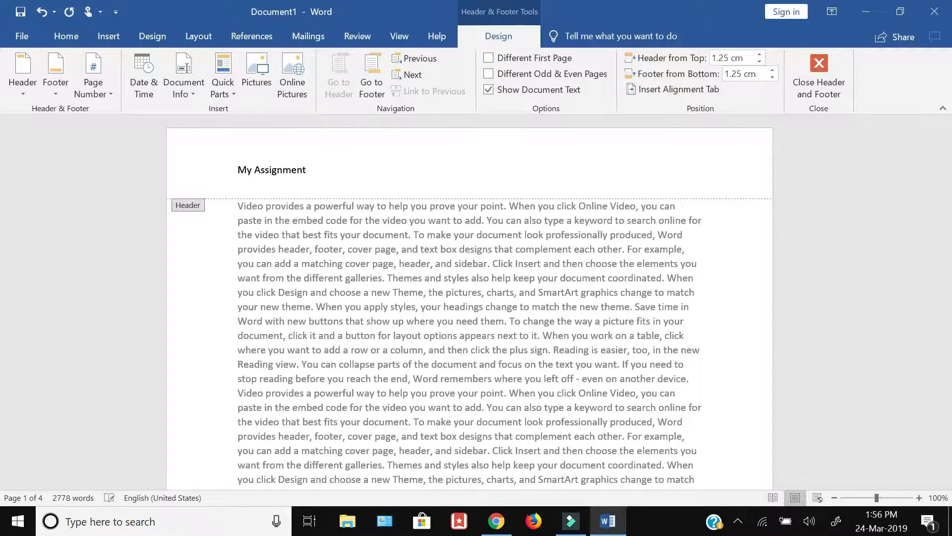
Insert a Plain Number page number at the right end of the "My Assignment" header line and close header editing
{"action": "key", "text": "Return"}
{"action": "key", "text": "Up"}
{"action": "key", "text": "Down"}
{"action": "key", "text": "Left"}
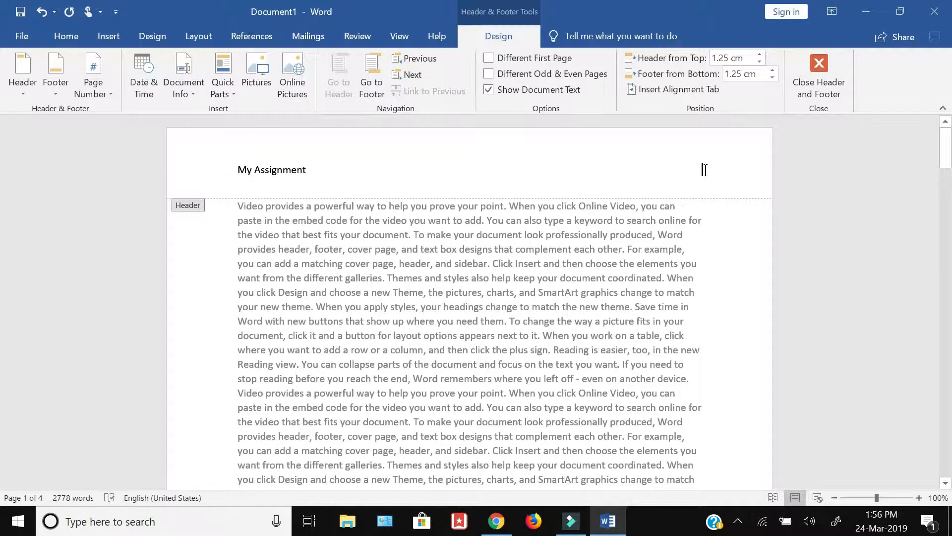
{"action": "left_click", "coordinate": [105, 94]}
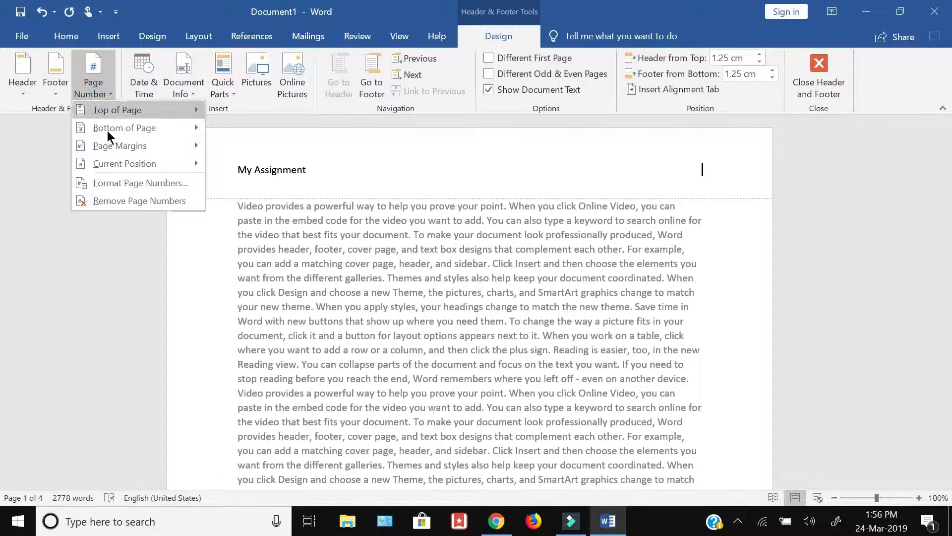
{"action": "mouse_move", "coordinate": [116, 165]}
{"action": "left_click", "coordinate": [251, 204]}
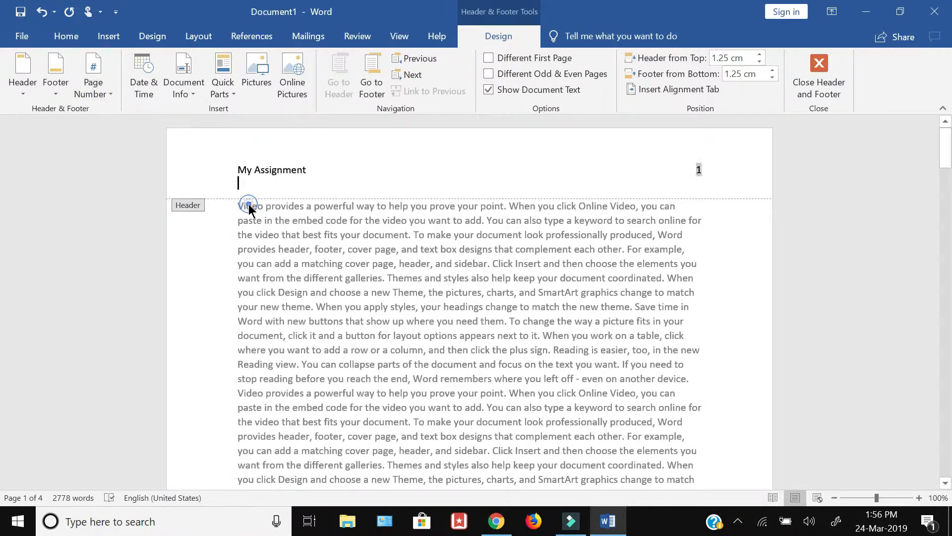
{"action": "left_click", "coordinate": [819, 91]}
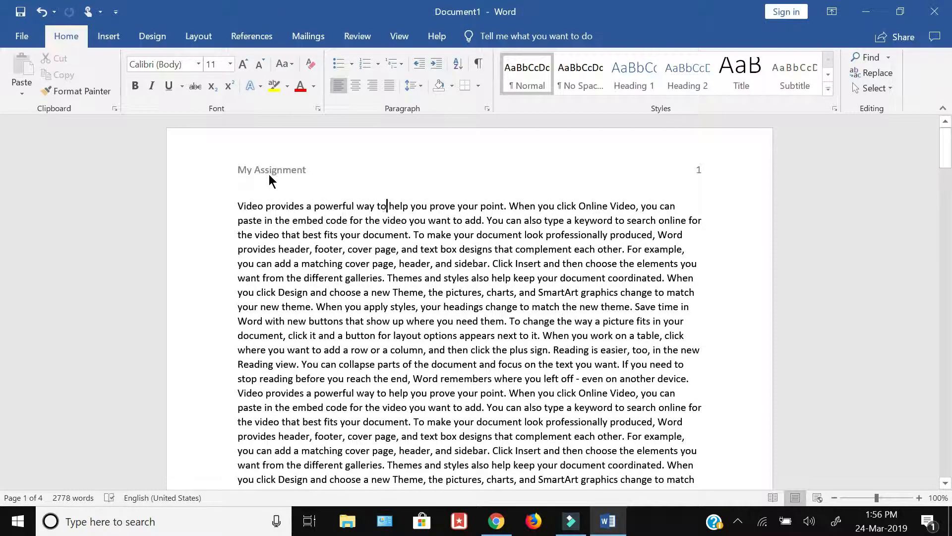
Reopen the first page's header and remove the right-hand page number together with its tab spacing
{"action": "scroll", "coordinate": [699, 179], "scroll_direction": "down", "scroll_amount": 3}
{"action": "scroll", "coordinate": [699, 179], "scroll_direction": "down", "scroll_amount": 15}
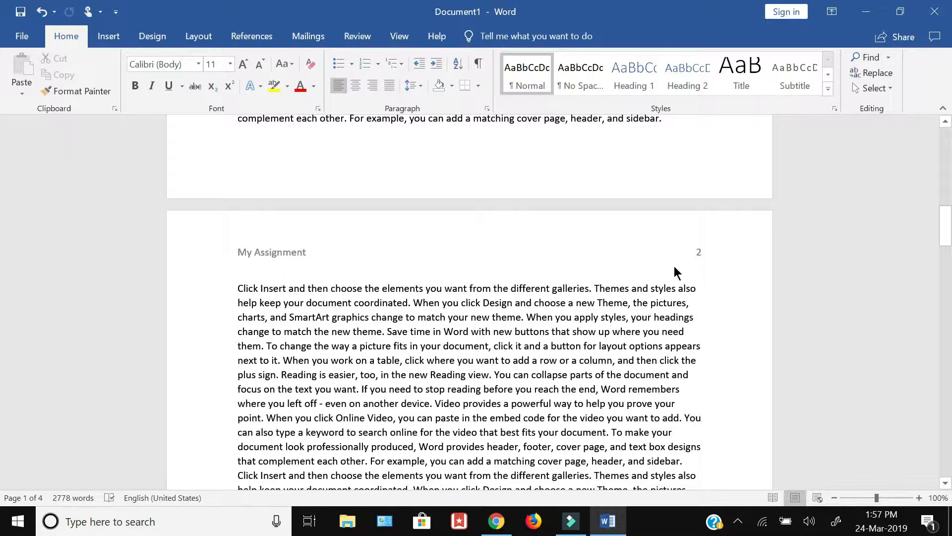
{"action": "scroll", "coordinate": [718, 257], "scroll_direction": "down", "scroll_amount": 2}
{"action": "scroll", "coordinate": [718, 256], "scroll_direction": "down", "scroll_amount": 3}
{"action": "scroll", "coordinate": [718, 257], "scroll_direction": "up", "scroll_amount": 4}
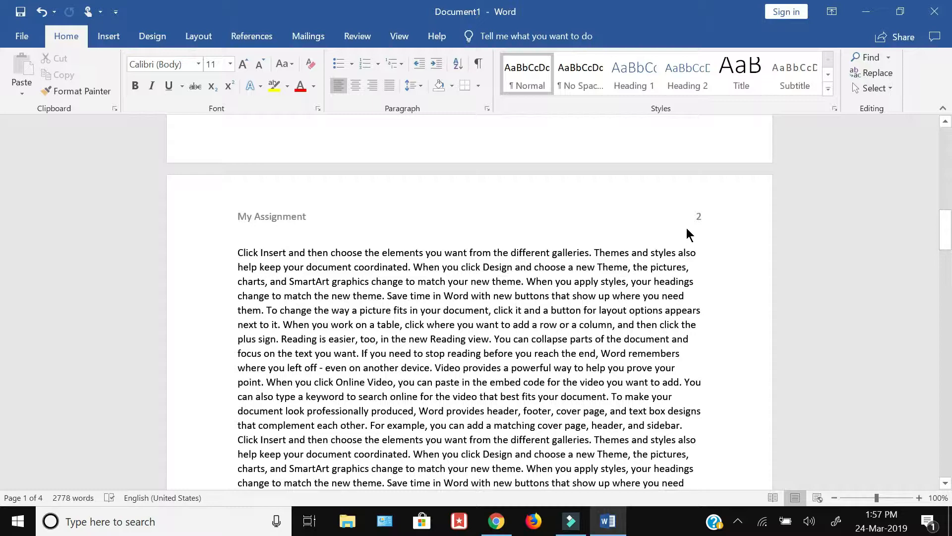
{"action": "scroll", "coordinate": [686, 227], "scroll_direction": "up", "scroll_amount": 14}
{"action": "double_click", "coordinate": [673, 166]}
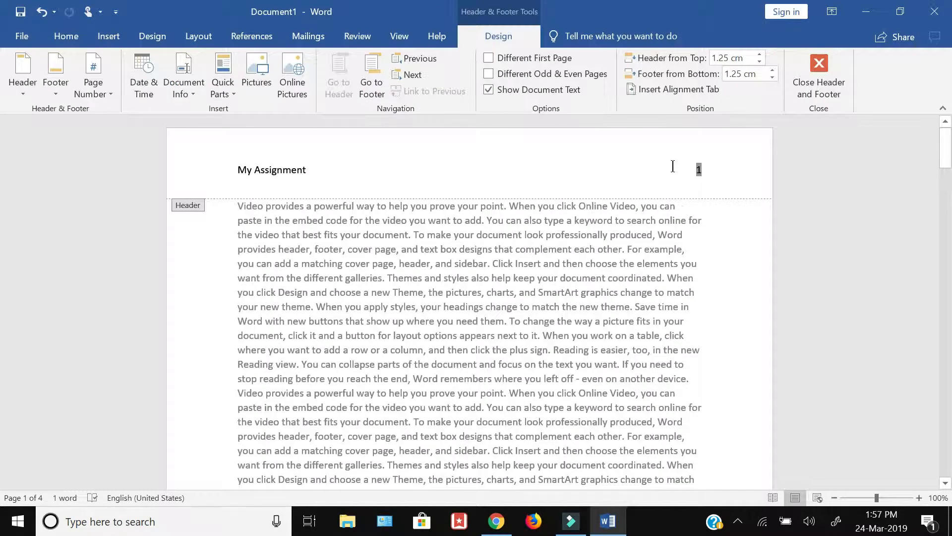
{"action": "key", "text": "Delete"}
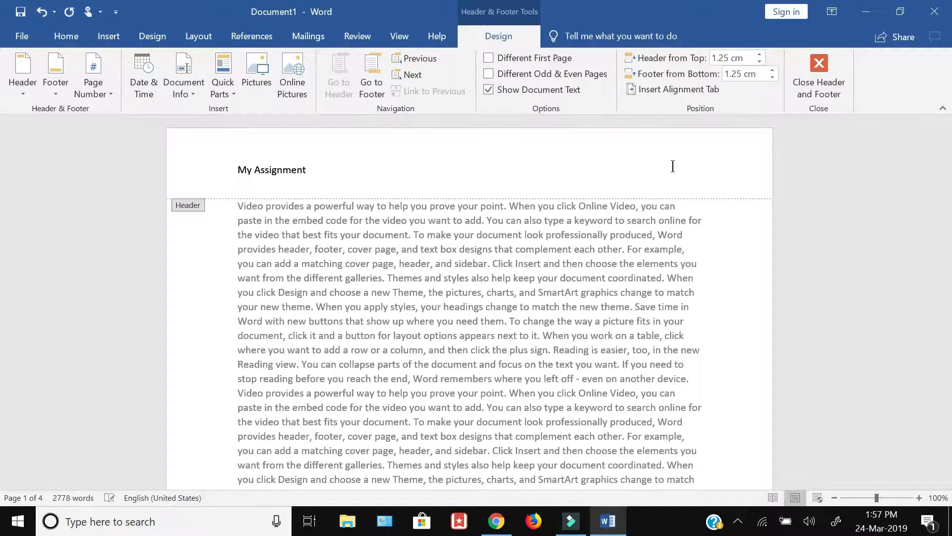
{"action": "key", "text": "BackSpace"}
{"action": "key", "text": "BackSpace"}
Select the "My Assignment" header text and centre it
{"action": "left_click", "coordinate": [259, 168]}
{"action": "triple_click", "coordinate": [259, 167]}
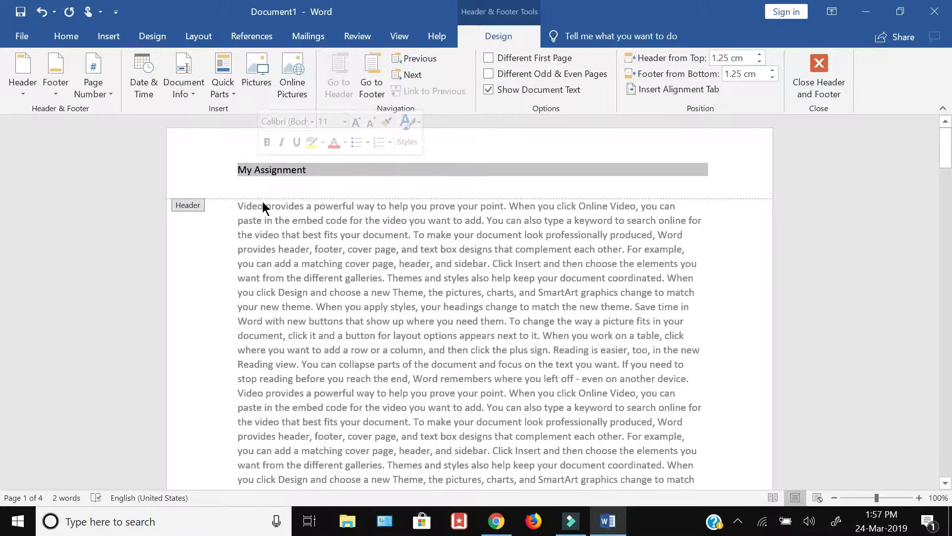
{"action": "left_click", "coordinate": [77, 42]}
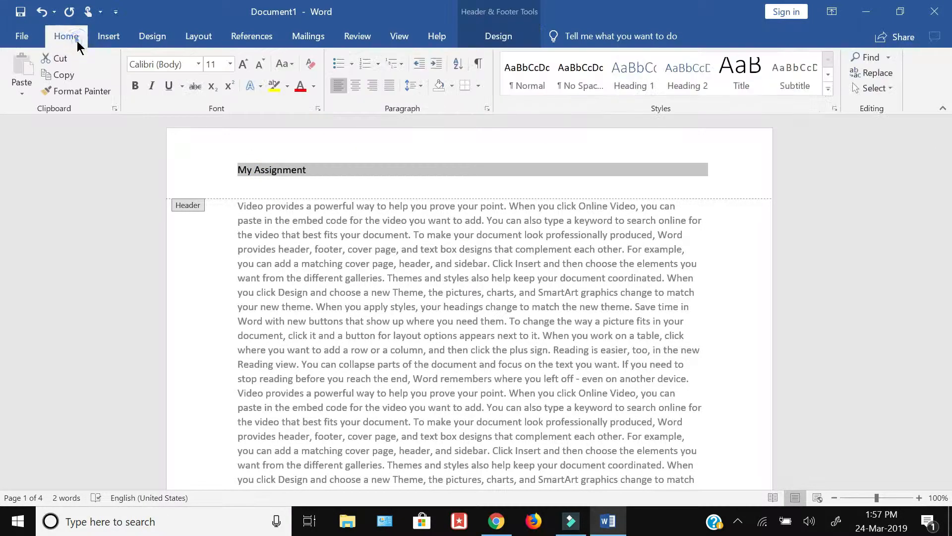
{"action": "left_click", "coordinate": [355, 86]}
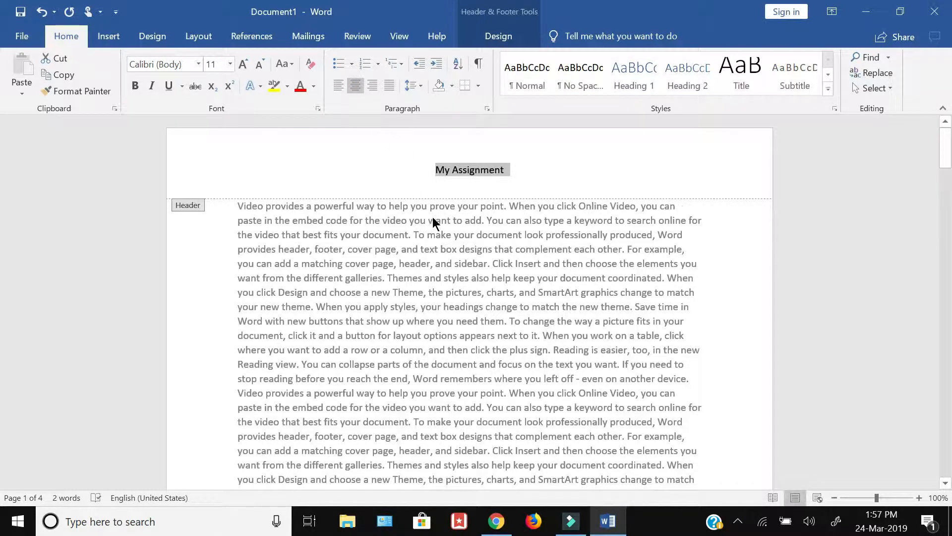
Switch to the footer and back to the header, then place the cursor in the first page's footer
{"action": "left_click", "coordinate": [493, 35]}
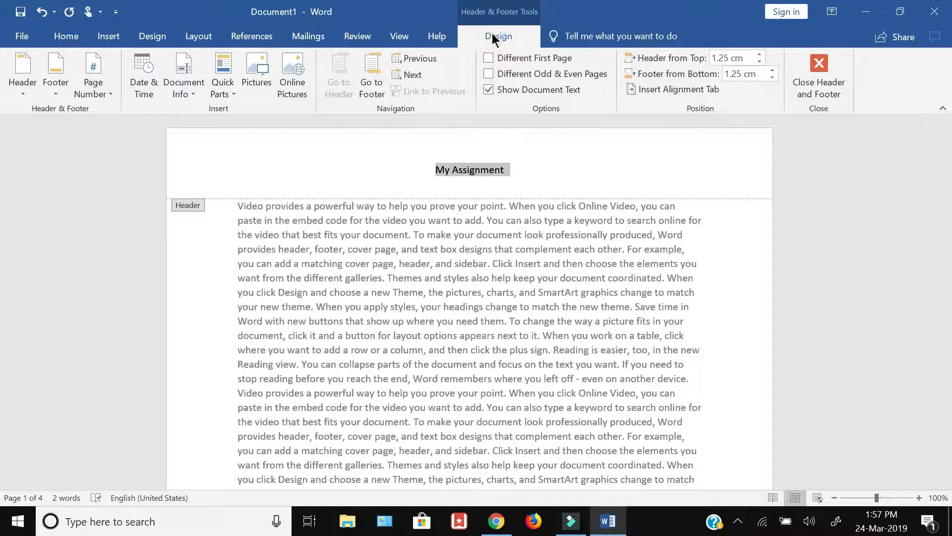
{"action": "left_click", "coordinate": [379, 68]}
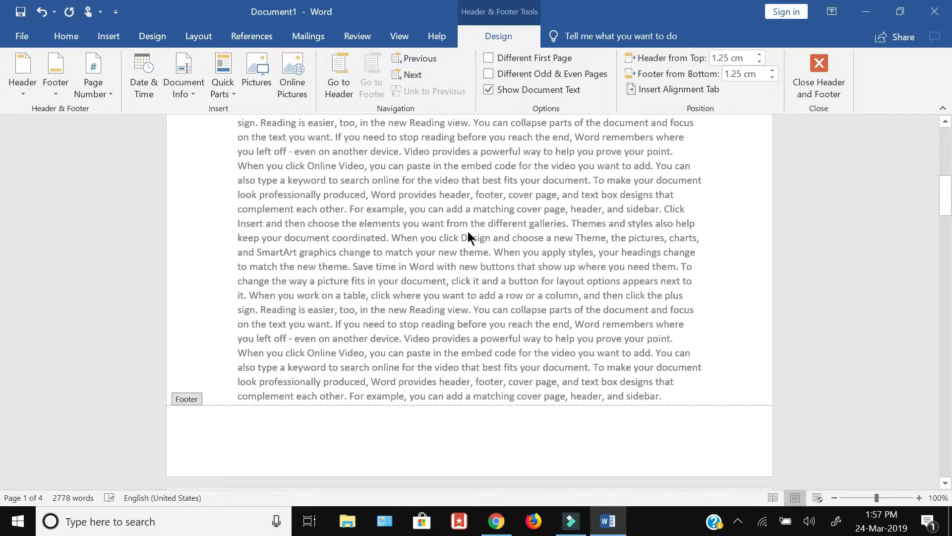
{"action": "left_click", "coordinate": [341, 75]}
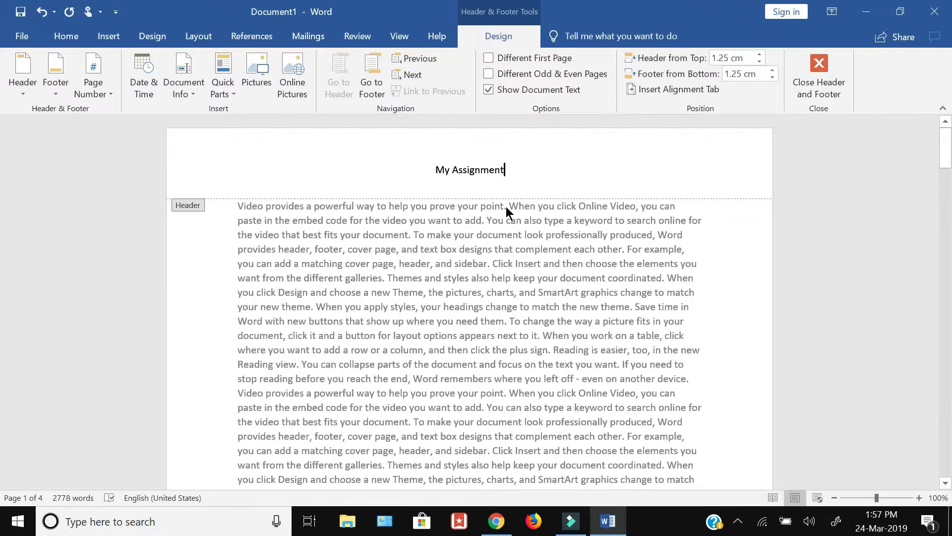
{"action": "scroll", "coordinate": [506, 206], "scroll_direction": "down", "scroll_amount": 5}
{"action": "scroll", "coordinate": [506, 206], "scroll_direction": "down", "scroll_amount": 5}
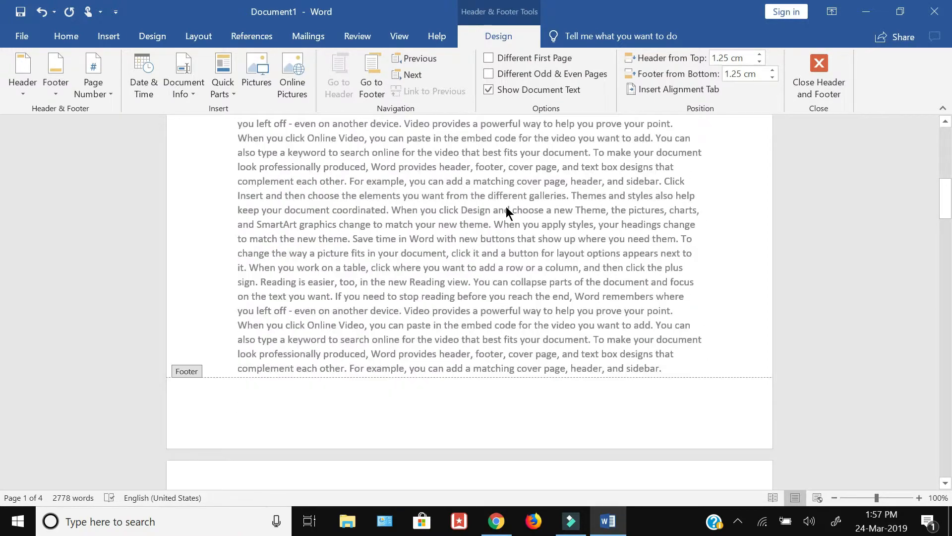
{"action": "left_click", "coordinate": [401, 372]}
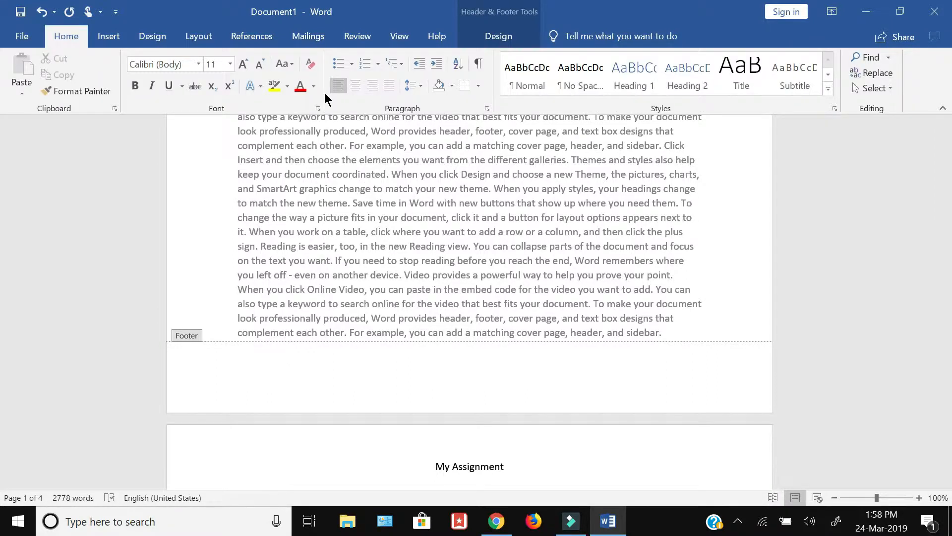
Right-align the first page's footer, insert a Plain Number page number at the current position, and close footer editing
{"action": "left_click", "coordinate": [370, 90]}
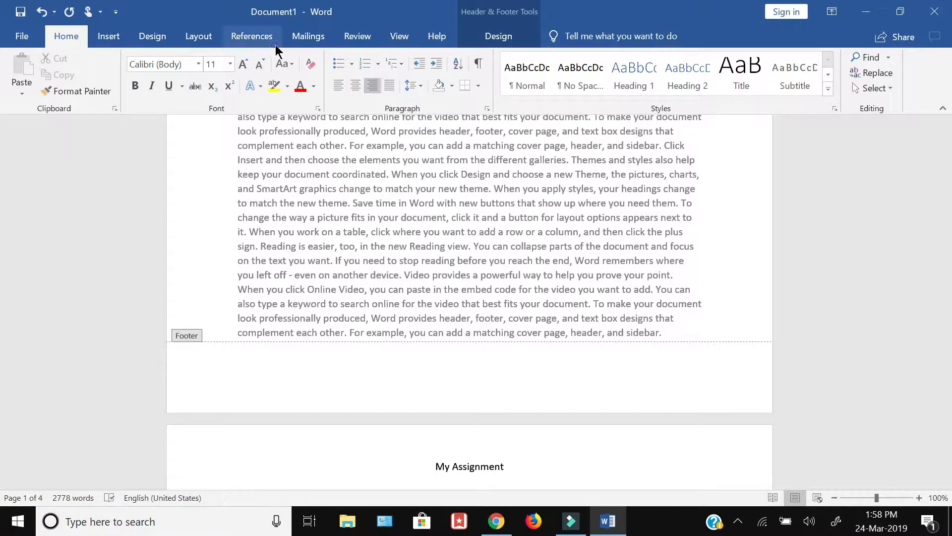
{"action": "left_click", "coordinate": [478, 43]}
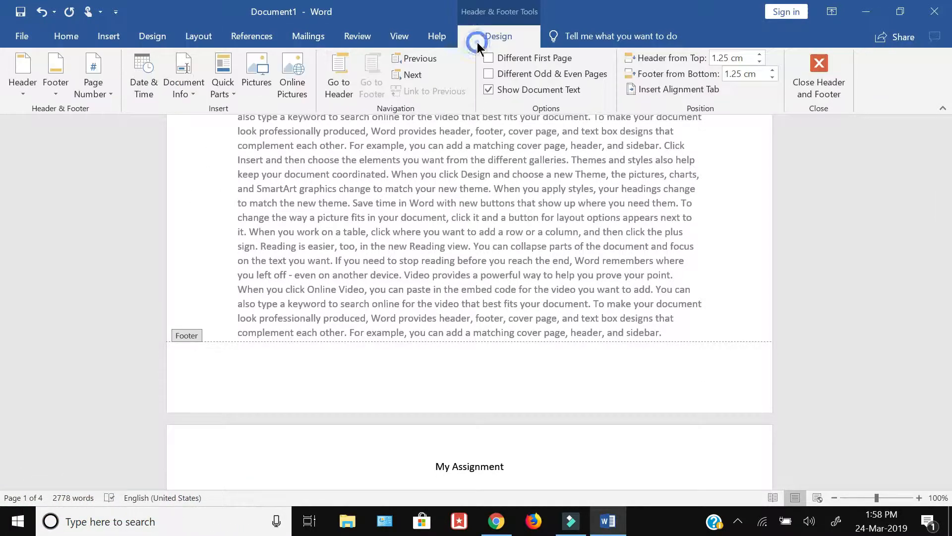
{"action": "left_click", "coordinate": [99, 88]}
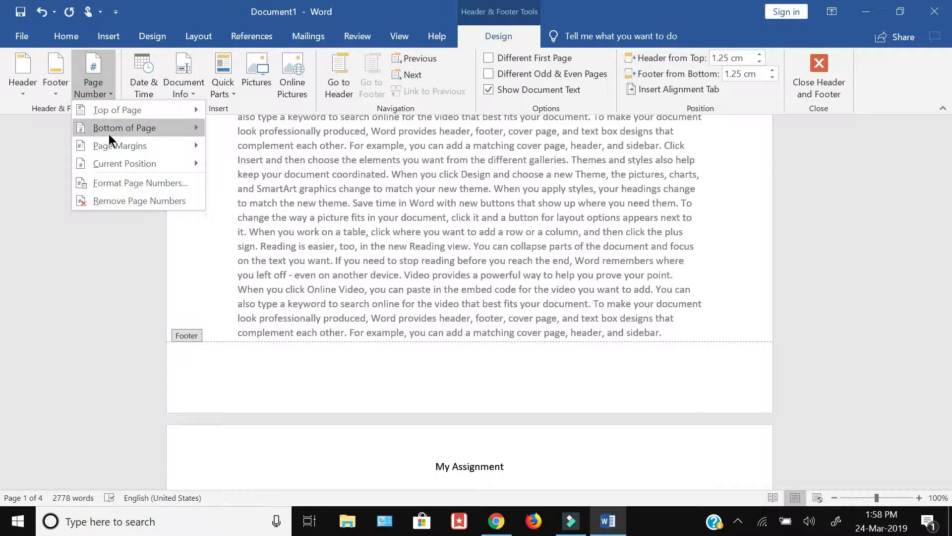
{"action": "mouse_move", "coordinate": [123, 164]}
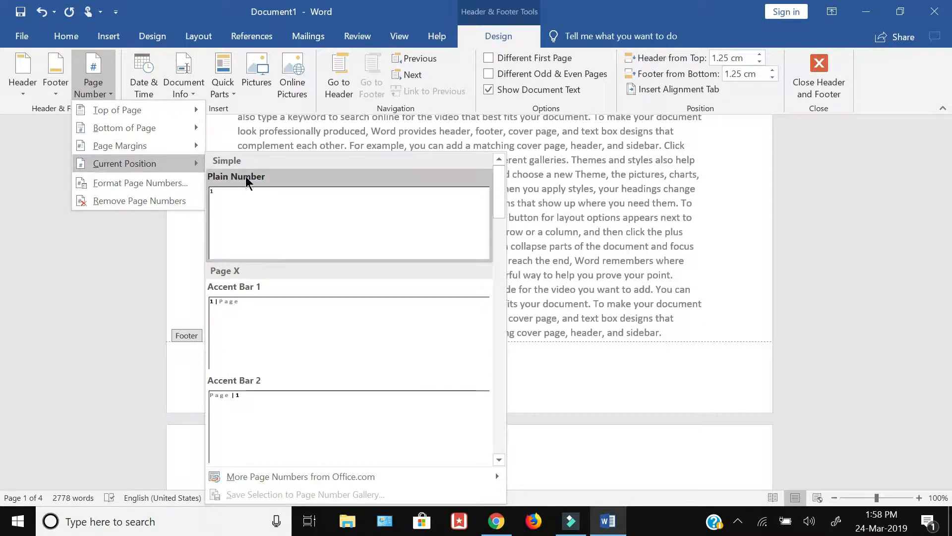
{"action": "left_click", "coordinate": [260, 204]}
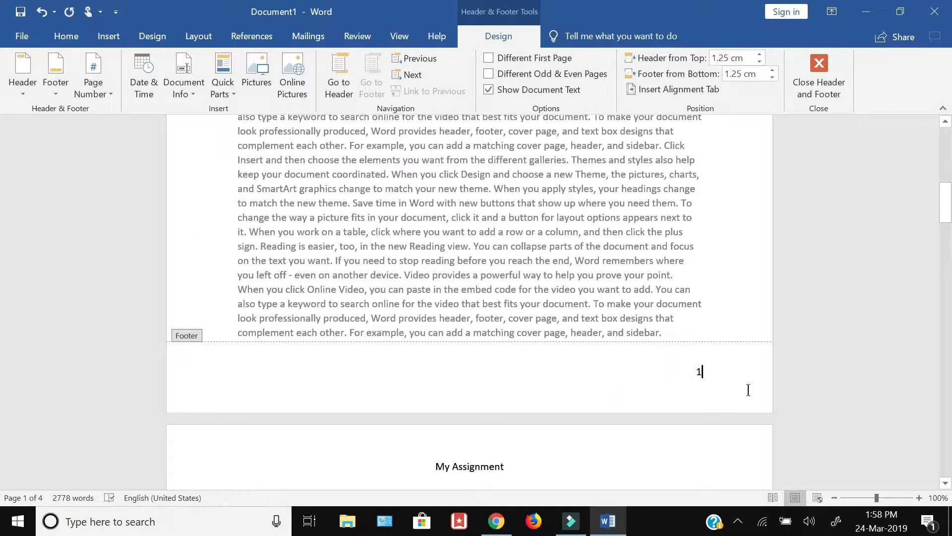
{"action": "left_click", "coordinate": [836, 88]}
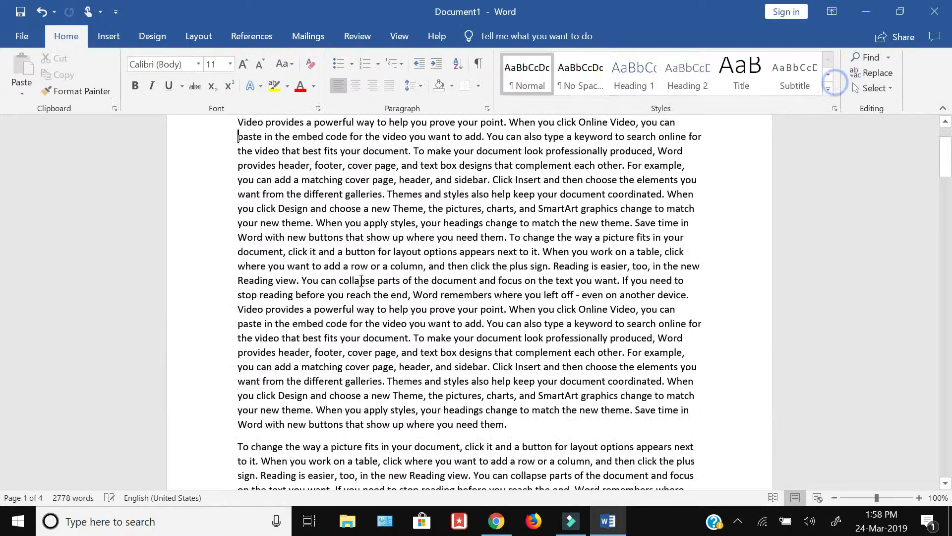
Review the header text and footer page numbers across the first pages of the document
{"action": "scroll", "coordinate": [446, 198], "scroll_direction": "up", "scroll_amount": 3}
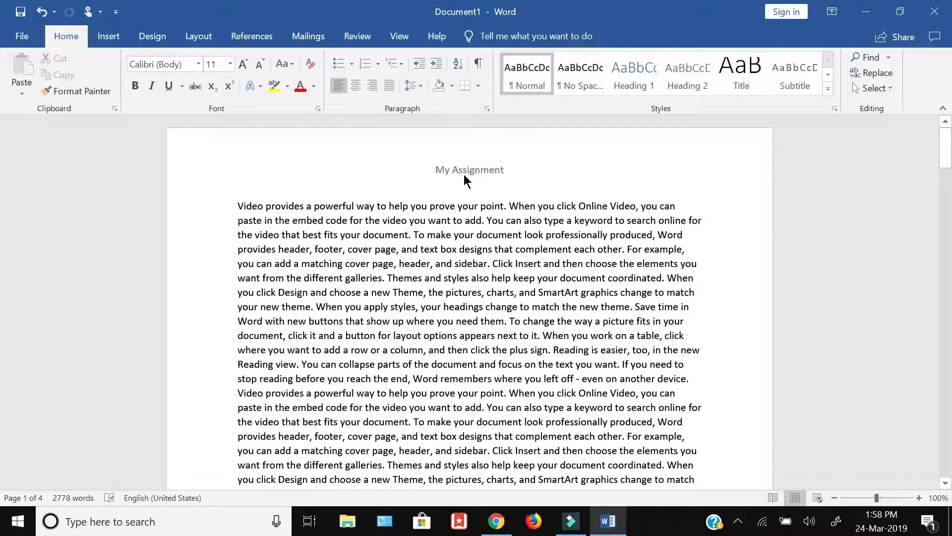
{"action": "scroll", "coordinate": [463, 175], "scroll_direction": "down", "scroll_amount": 8}
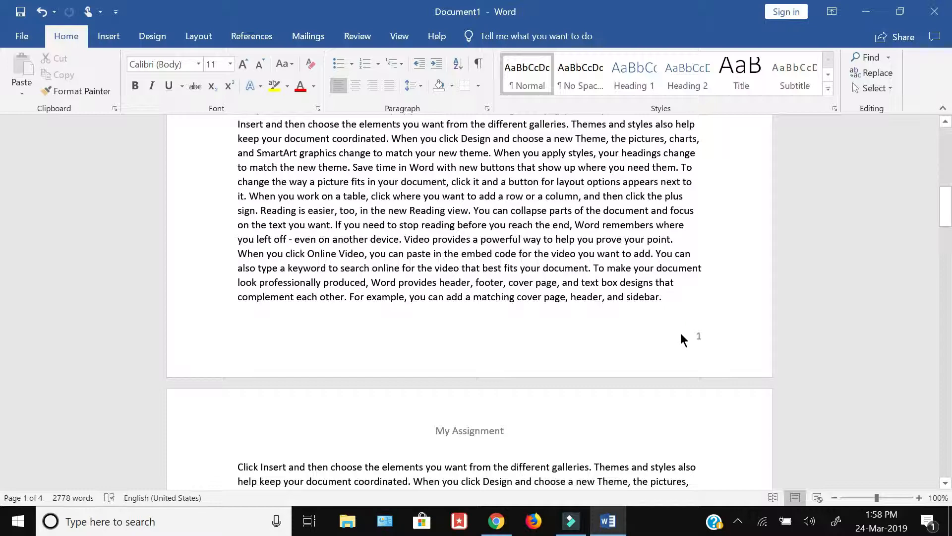
{"action": "scroll", "coordinate": [559, 352], "scroll_direction": "down", "scroll_amount": 20}
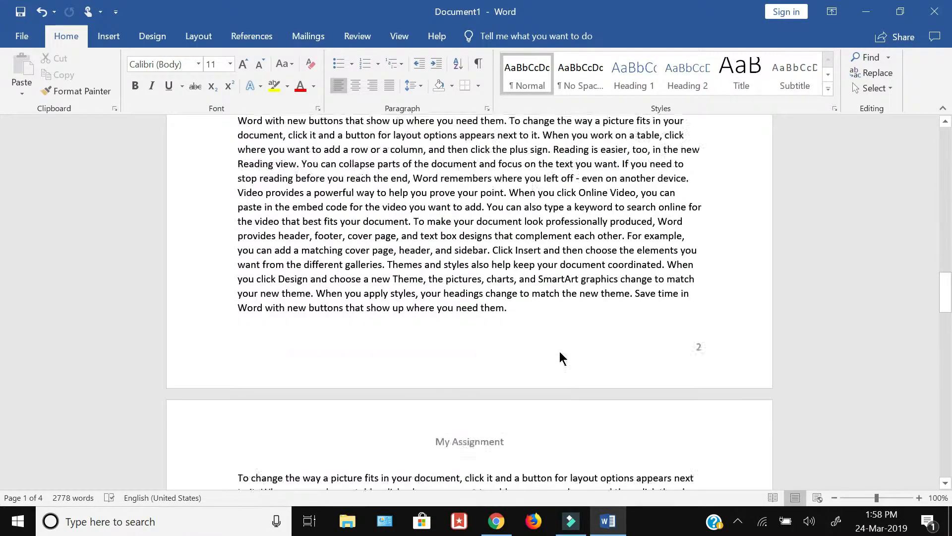
{"action": "scroll", "coordinate": [559, 350], "scroll_direction": "up", "scroll_amount": 15}
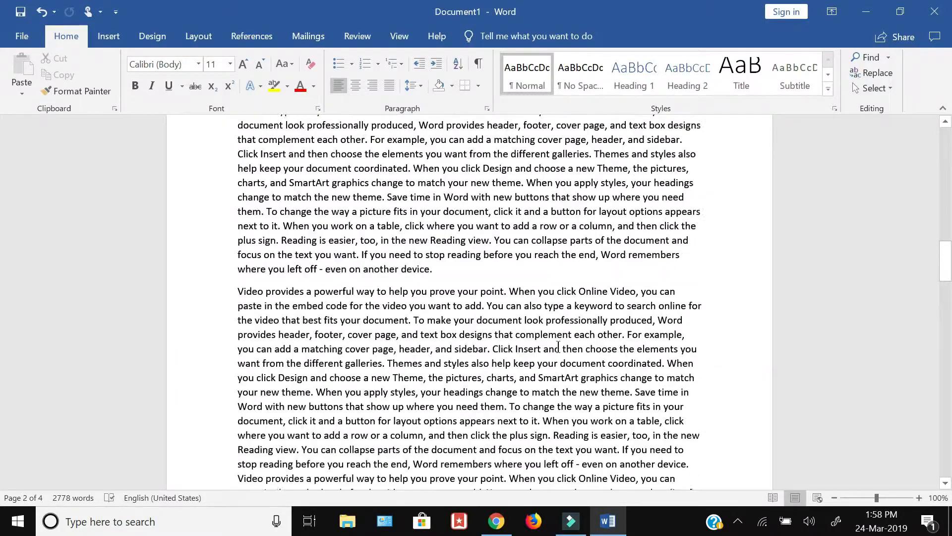
{"action": "scroll", "coordinate": [558, 346], "scroll_direction": "up", "scroll_amount": 10}
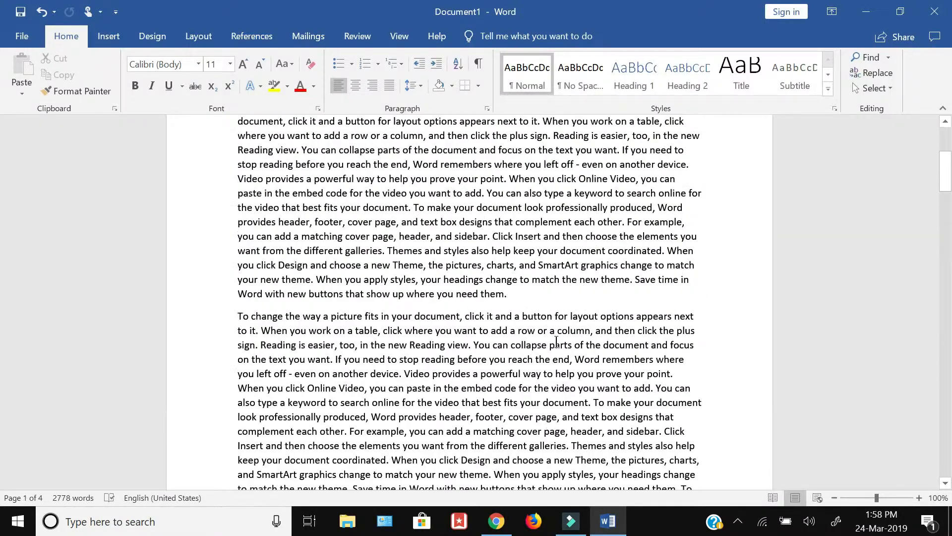
{"action": "scroll", "coordinate": [557, 341], "scroll_direction": "down", "scroll_amount": 5}
{"action": "scroll", "coordinate": [556, 341], "scroll_direction": "down", "scroll_amount": 7}
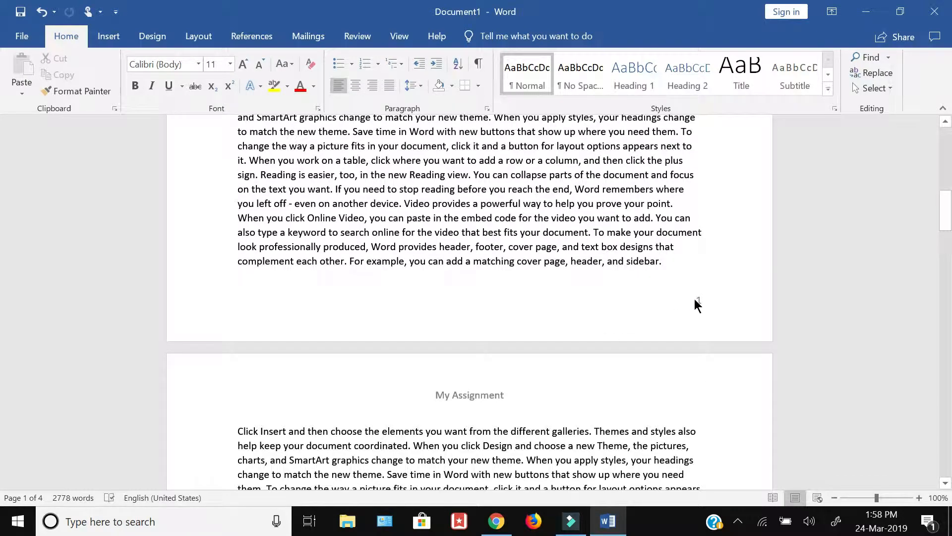
{"action": "scroll", "coordinate": [695, 299], "scroll_direction": "down", "scroll_amount": 15}
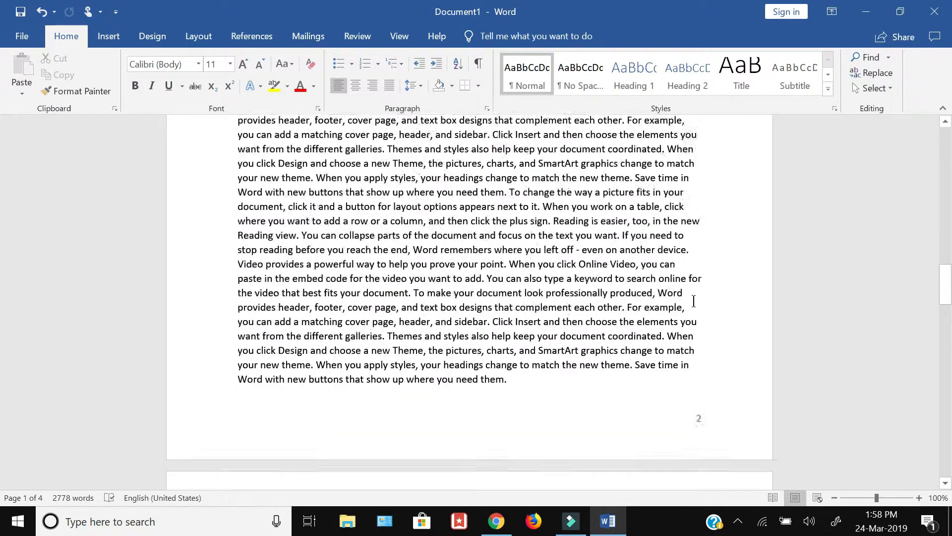
{"action": "scroll", "coordinate": [694, 301], "scroll_direction": "down", "scroll_amount": 1}
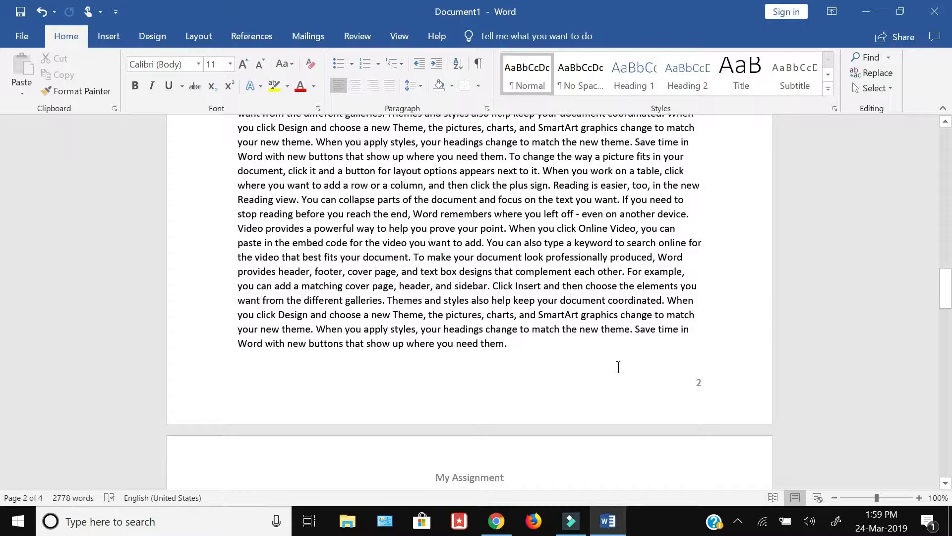
{"action": "scroll", "coordinate": [566, 353], "scroll_direction": "up", "scroll_amount": 15}
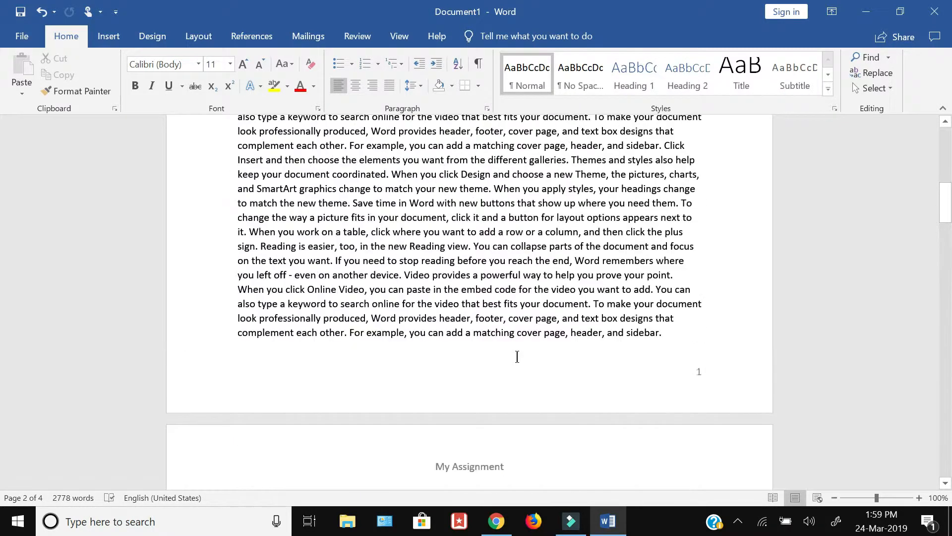
Insert a Next Page section break after the last sentence on the first page
{"action": "left_click", "coordinate": [667, 338]}
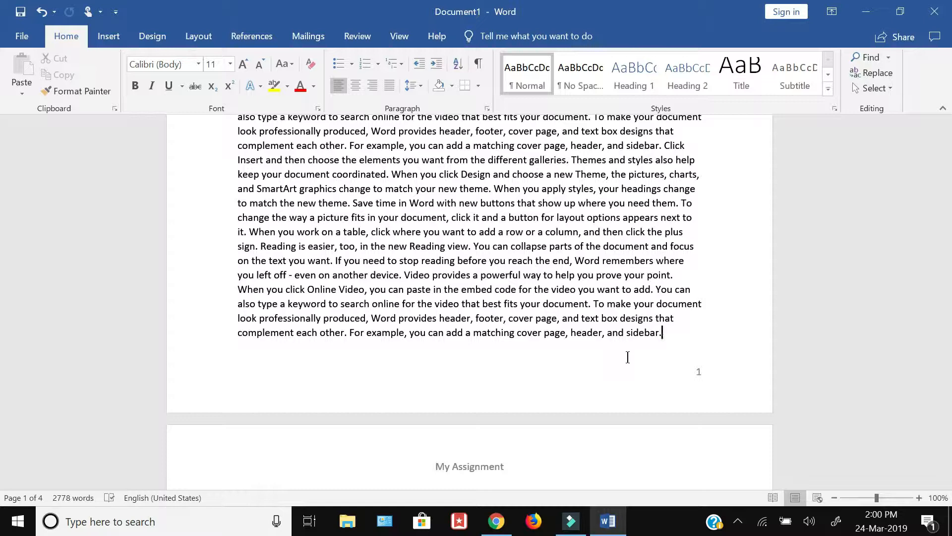
{"action": "left_click", "coordinate": [196, 37]}
{"action": "left_click", "coordinate": [191, 57]}
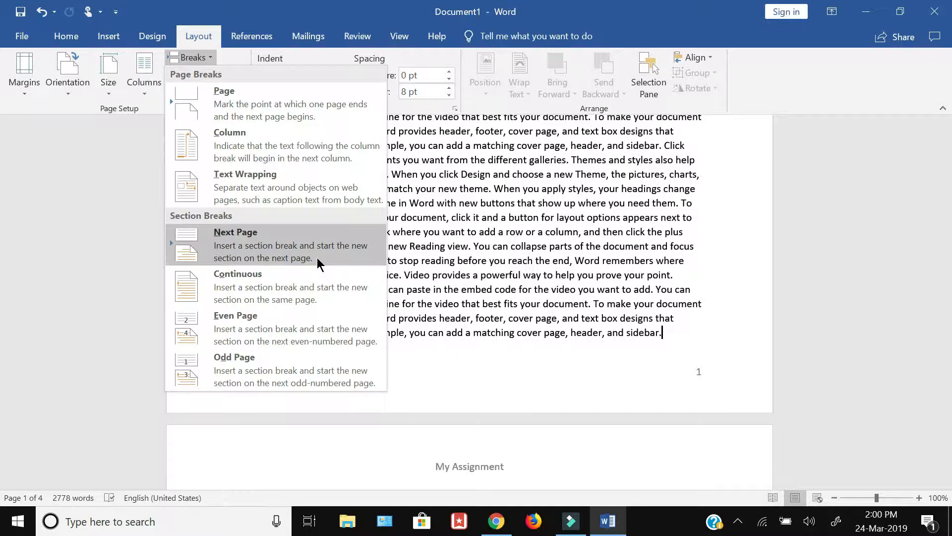
{"action": "left_click", "coordinate": [281, 250]}
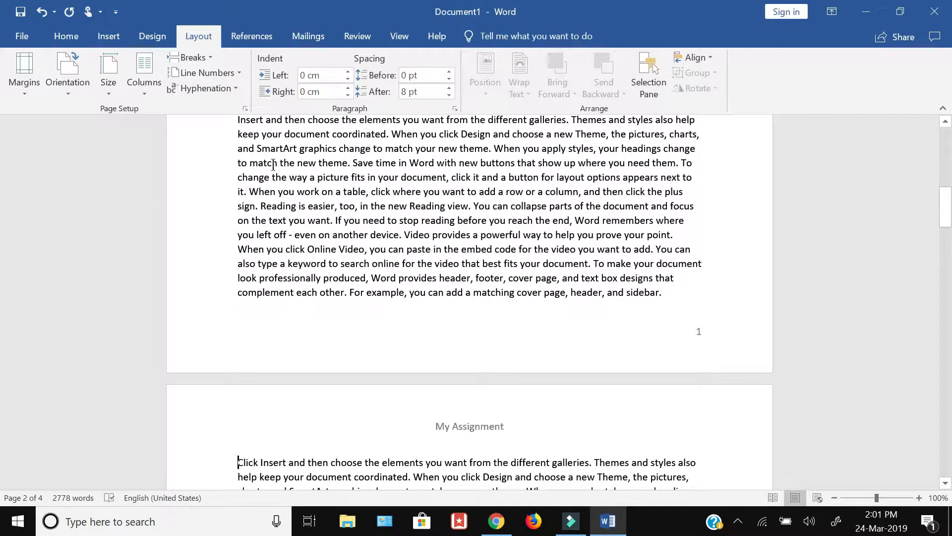
Open the first page's footer for editing and examine the section labels on the headers and footers of pages 1 and 2
{"action": "scroll", "coordinate": [223, 304], "scroll_direction": "down", "scroll_amount": 1}
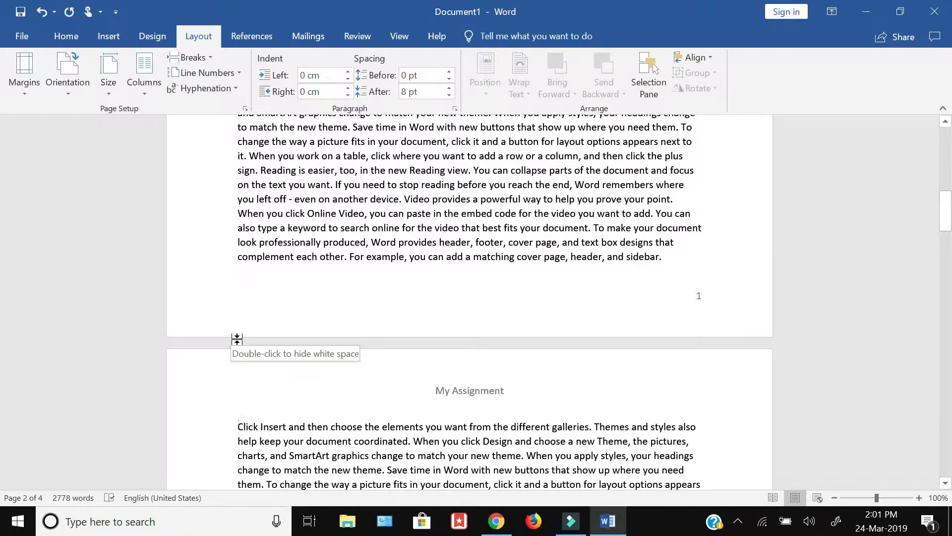
{"action": "double_click", "coordinate": [257, 302]}
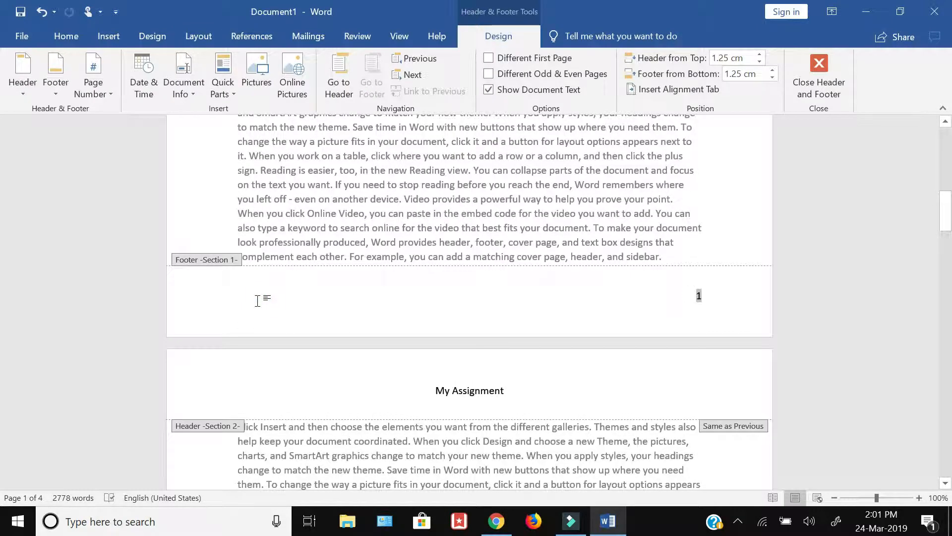
{"action": "scroll", "coordinate": [257, 301], "scroll_direction": "up", "scroll_amount": 7}
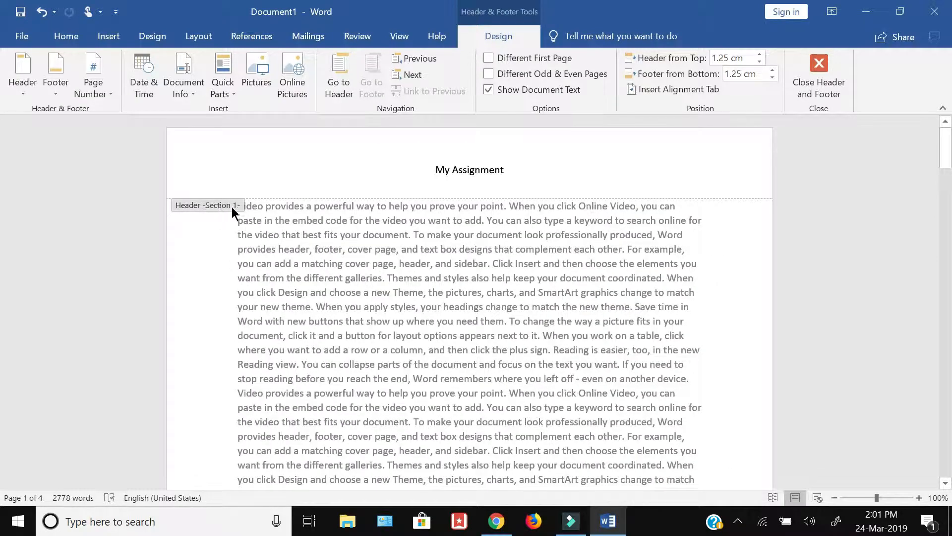
{"action": "scroll", "coordinate": [395, 256], "scroll_direction": "down", "scroll_amount": 7}
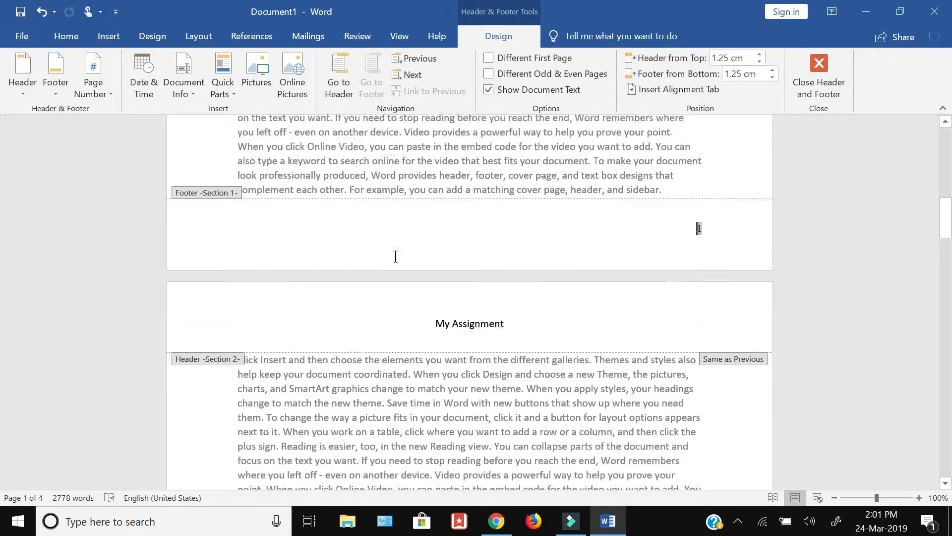
{"action": "scroll", "coordinate": [395, 256], "scroll_direction": "down", "scroll_amount": 1}
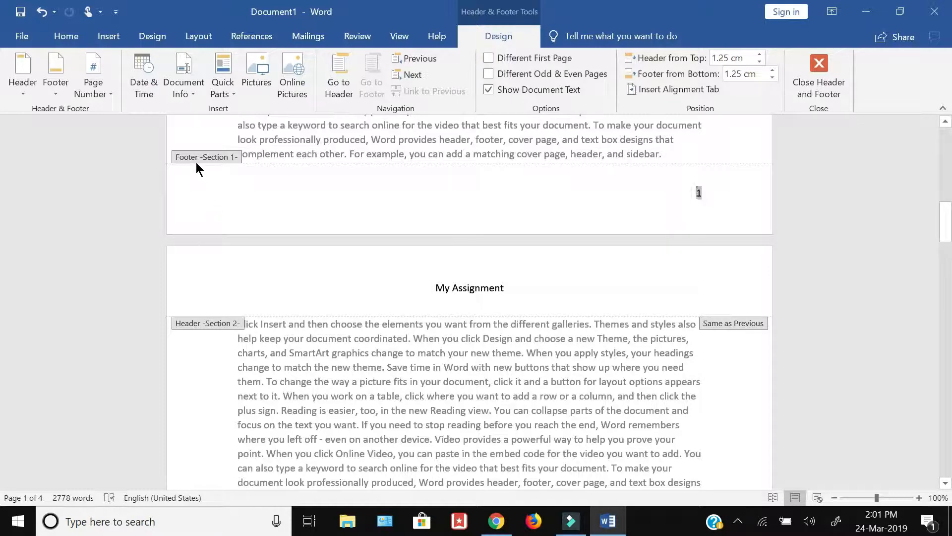
{"action": "scroll", "coordinate": [326, 307], "scroll_direction": "down", "scroll_amount": 8}
{"action": "scroll", "coordinate": [325, 307], "scroll_direction": "down", "scroll_amount": 4}
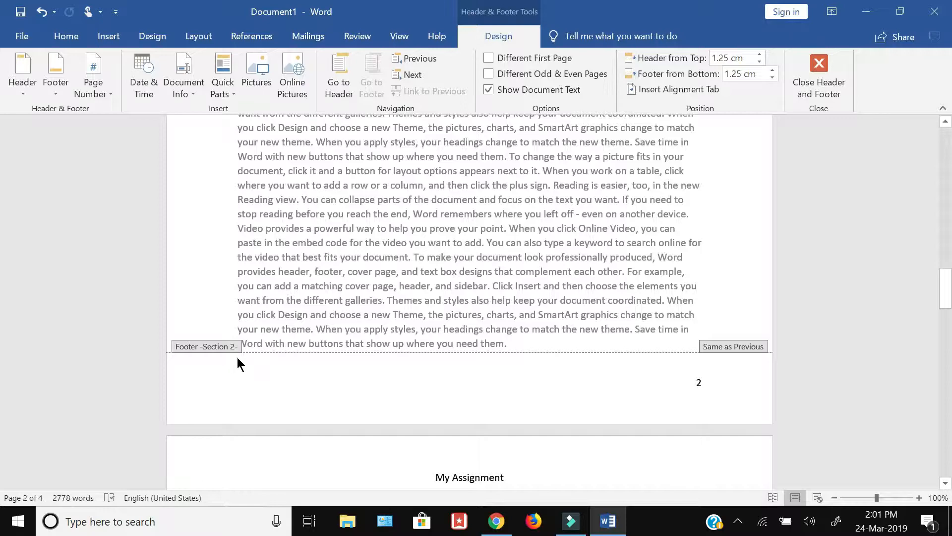
{"action": "scroll", "coordinate": [237, 357], "scroll_direction": "up", "scroll_amount": 14}
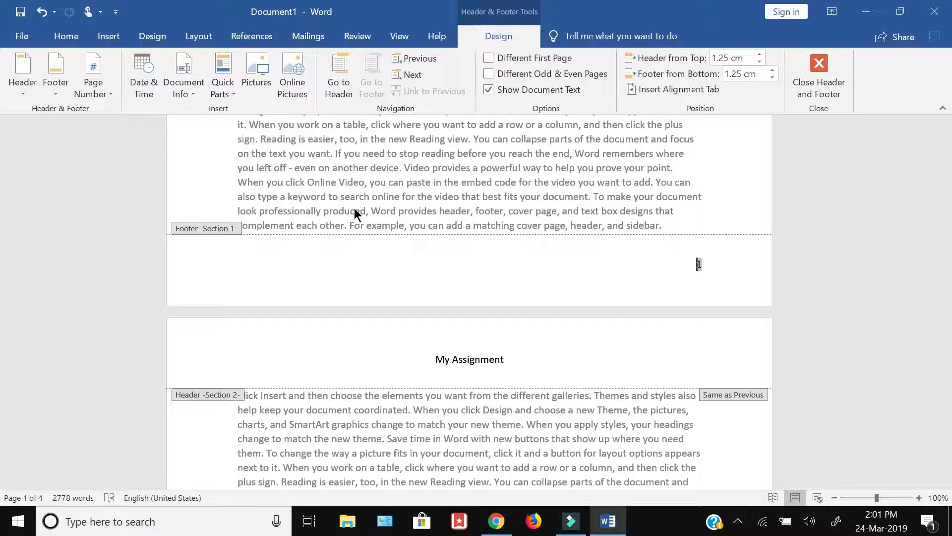
Place the cursor in the second page's "My Assignment" header and turn off Link to Previous for the Section 2 header
{"action": "left_click", "coordinate": [424, 354]}
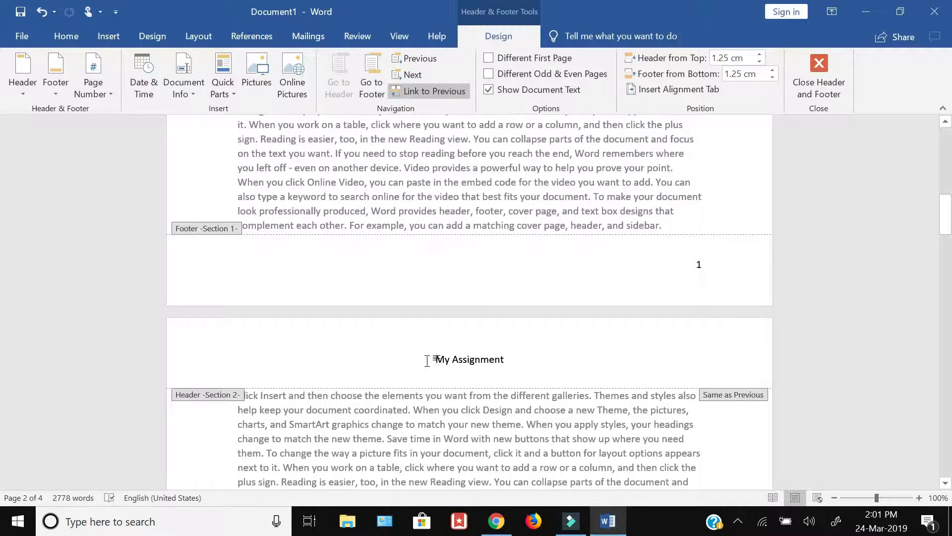
{"action": "left_click", "coordinate": [509, 363]}
{"action": "left_click", "coordinate": [437, 95]}
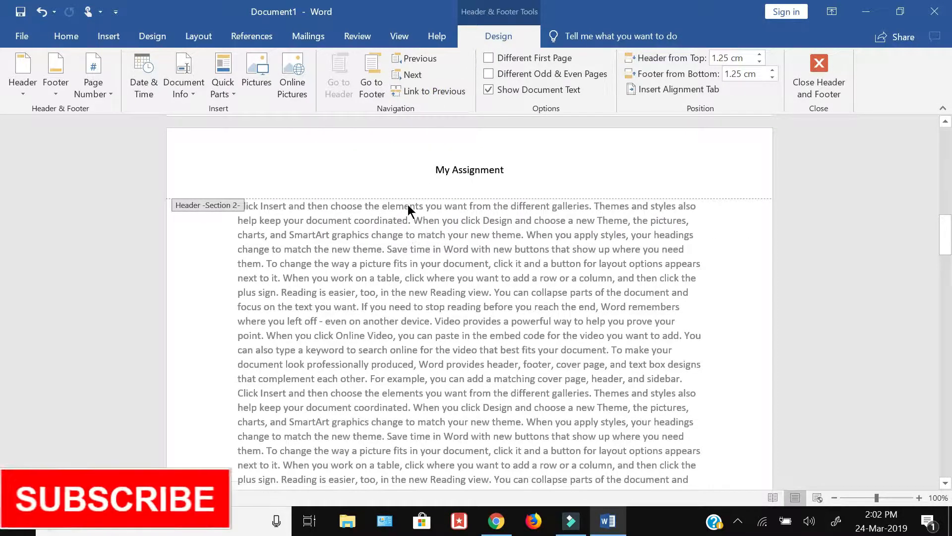
Place the cursor in the second page's footer and turn off Link to Previous for the Section 2 footer
{"action": "scroll", "coordinate": [422, 228], "scroll_direction": "up", "scroll_amount": 3}
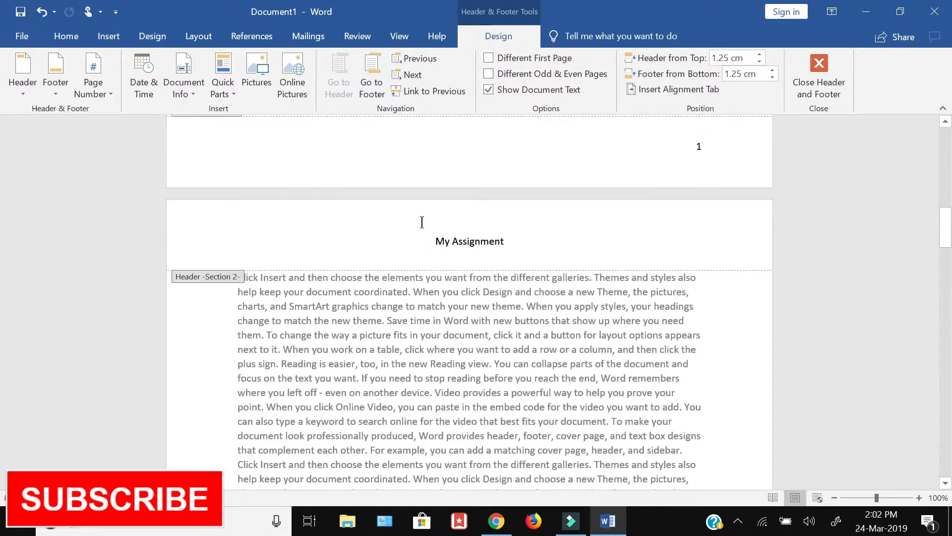
{"action": "scroll", "coordinate": [422, 229], "scroll_direction": "down", "scroll_amount": 8}
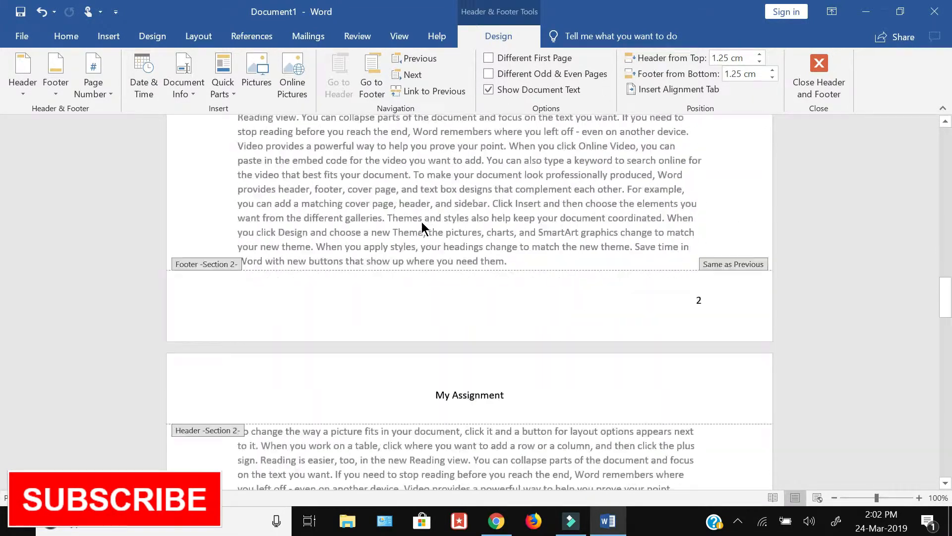
{"action": "left_click", "coordinate": [676, 305]}
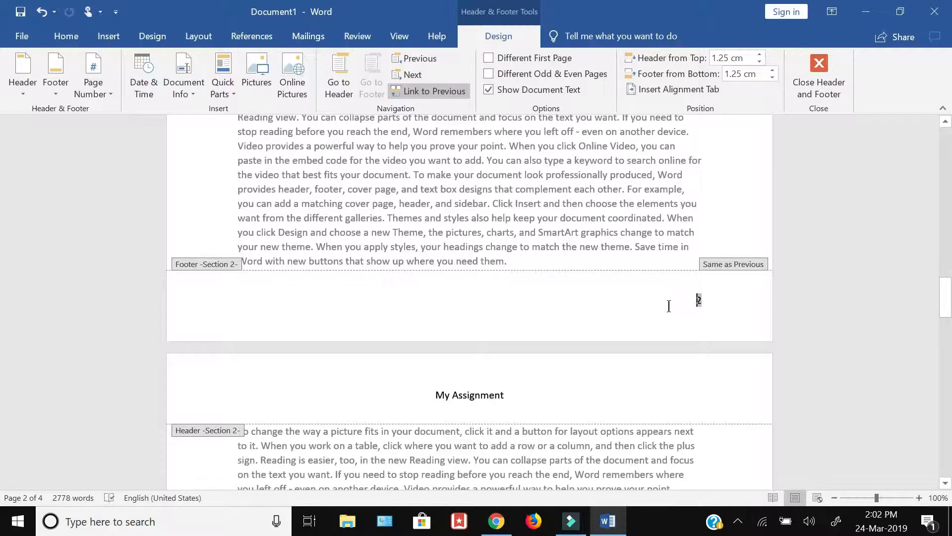
{"action": "left_click", "coordinate": [669, 305]}
{"action": "left_click", "coordinate": [436, 92]}
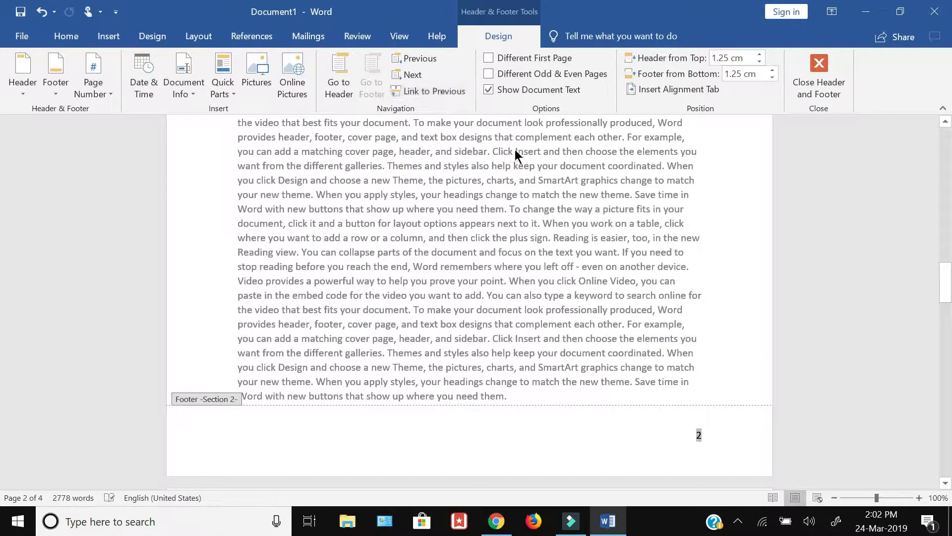
Return to the end of the second page's header text and compare it with the Section 1 footer above
{"action": "scroll", "coordinate": [510, 311], "scroll_direction": "up", "scroll_amount": 10}
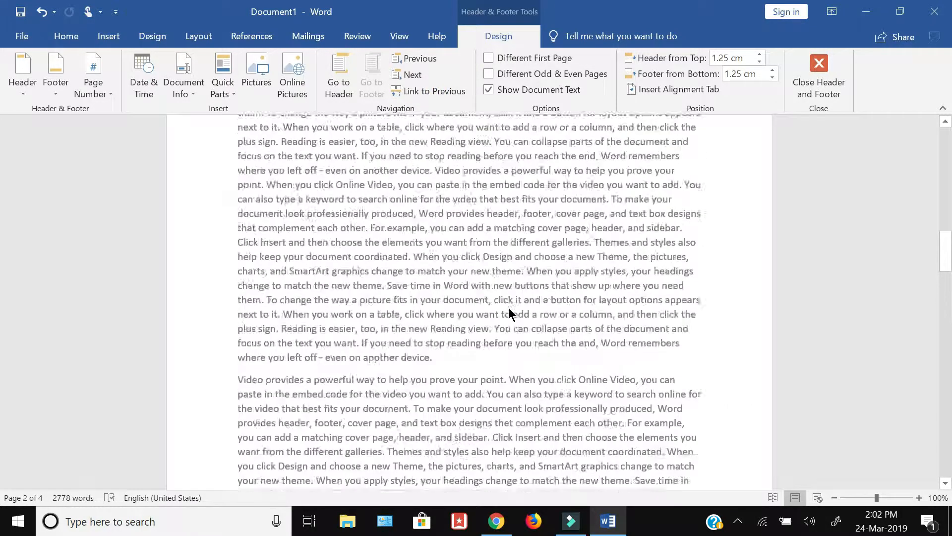
{"action": "scroll", "coordinate": [509, 311], "scroll_direction": "up", "scroll_amount": 1}
{"action": "scroll", "coordinate": [509, 311], "scroll_direction": "up", "scroll_amount": 2}
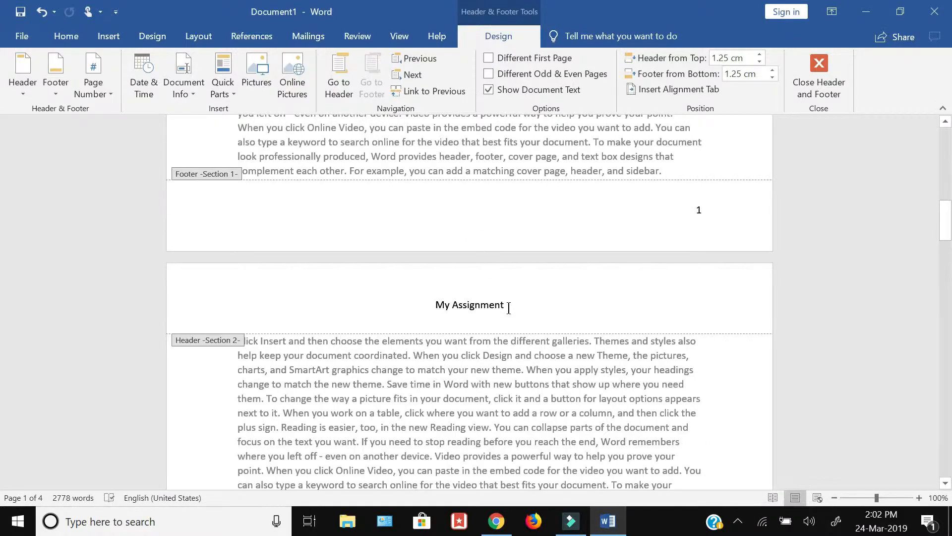
{"action": "left_click", "coordinate": [706, 296]}
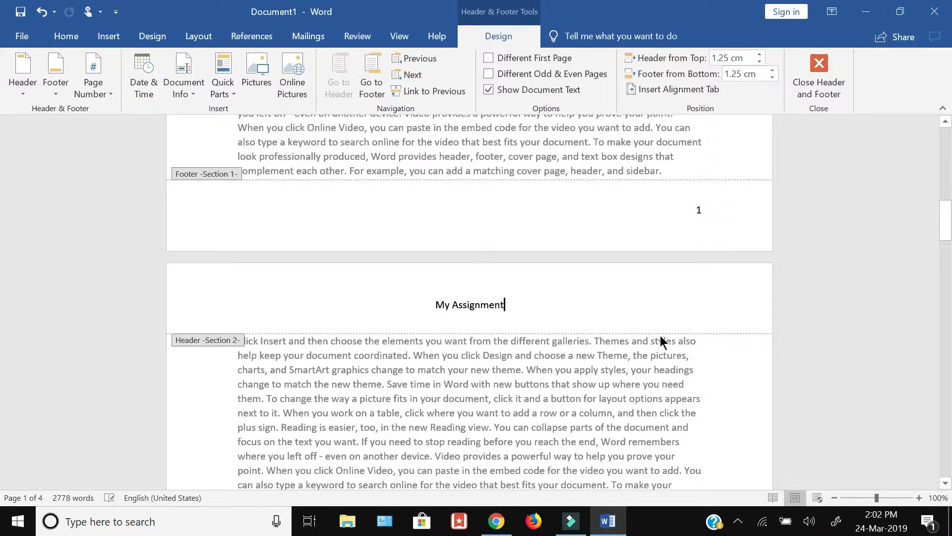
{"action": "scroll", "coordinate": [662, 340], "scroll_direction": "down", "scroll_amount": 5}
{"action": "scroll", "coordinate": [660, 335], "scroll_direction": "up", "scroll_amount": 5}
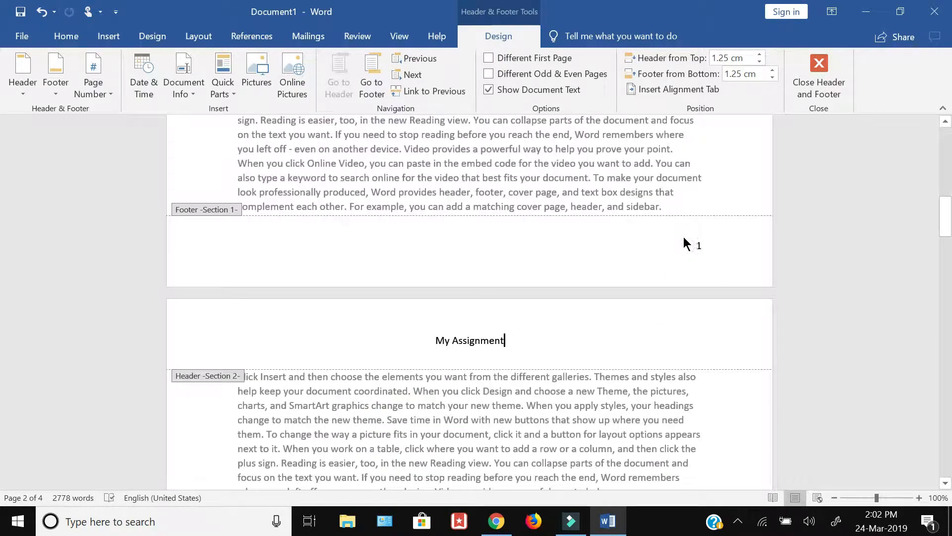
Delete the page number from the first page's Section 1 footer
{"action": "left_click_drag", "start_coordinate": [695, 242], "coordinate": [715, 247]}
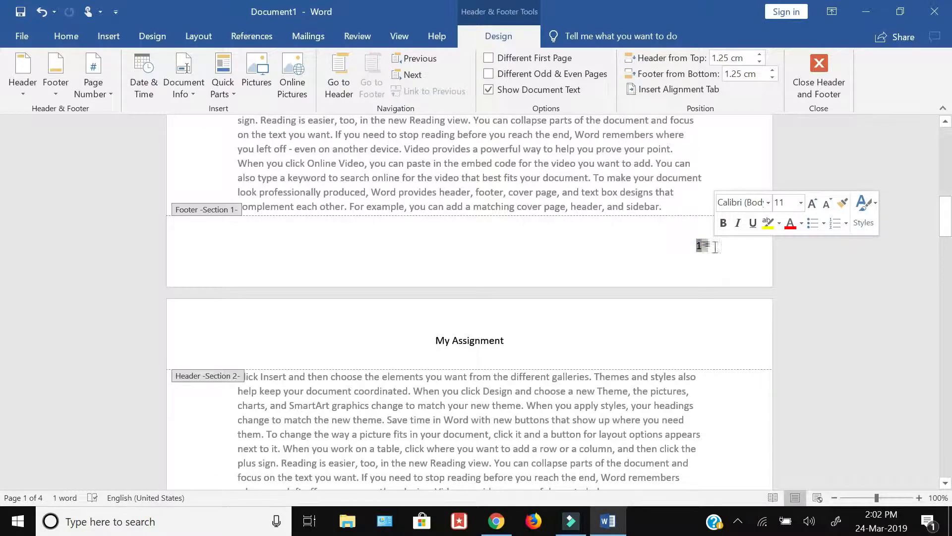
{"action": "key", "text": "Delete"}
Replace the page number in the second page's Section 2 footer with a Plain Number at the current position, then close header and footer editing
{"action": "scroll", "coordinate": [715, 247], "scroll_direction": "down", "scroll_amount": 10}
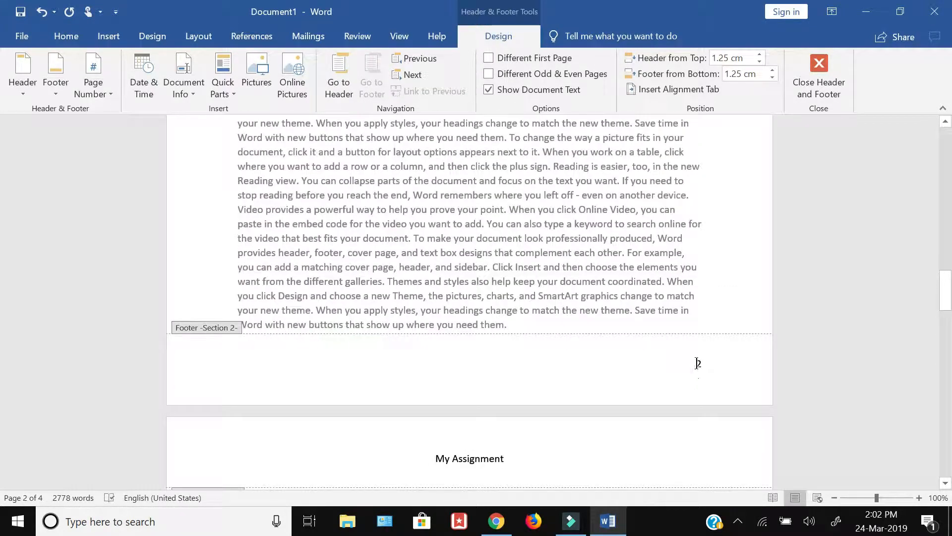
{"action": "left_click_drag", "start_coordinate": [695, 364], "coordinate": [703, 367]}
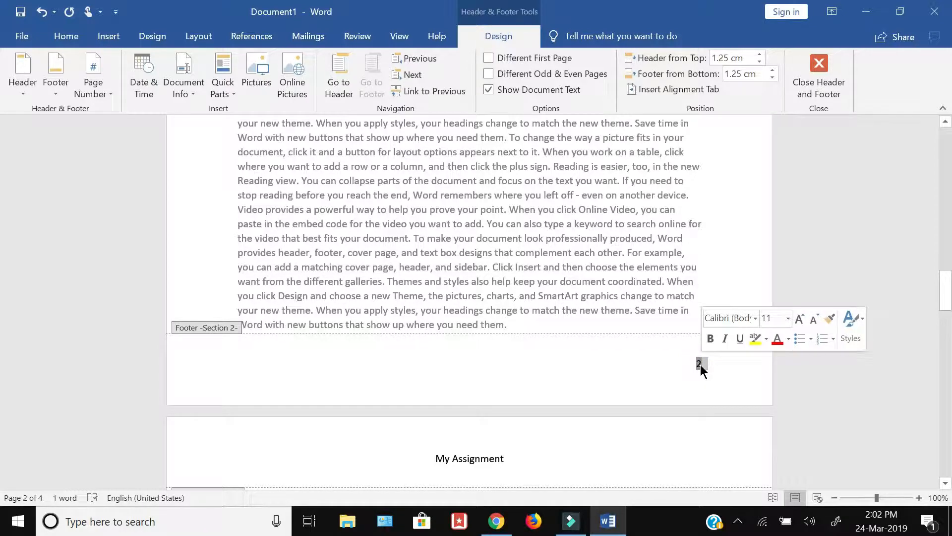
{"action": "key", "text": "Delete"}
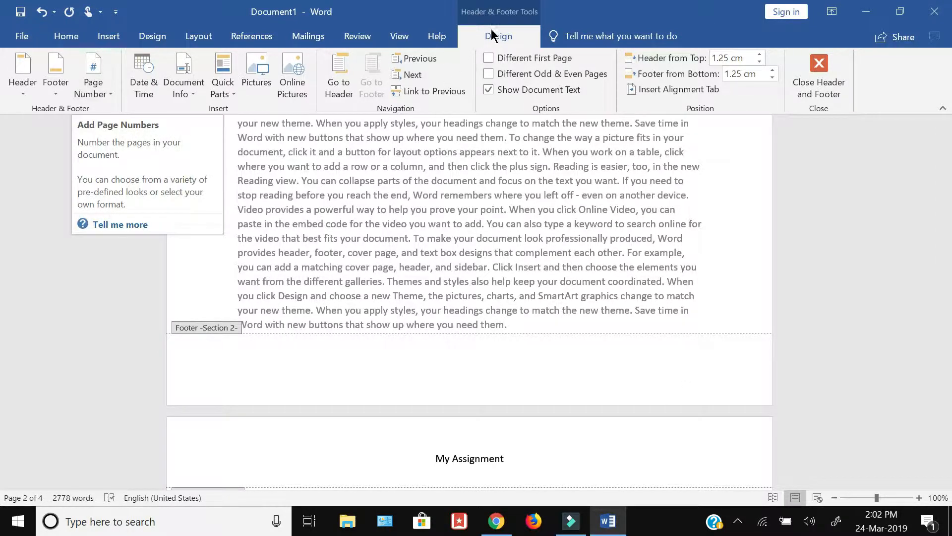
{"action": "left_click", "coordinate": [102, 93]}
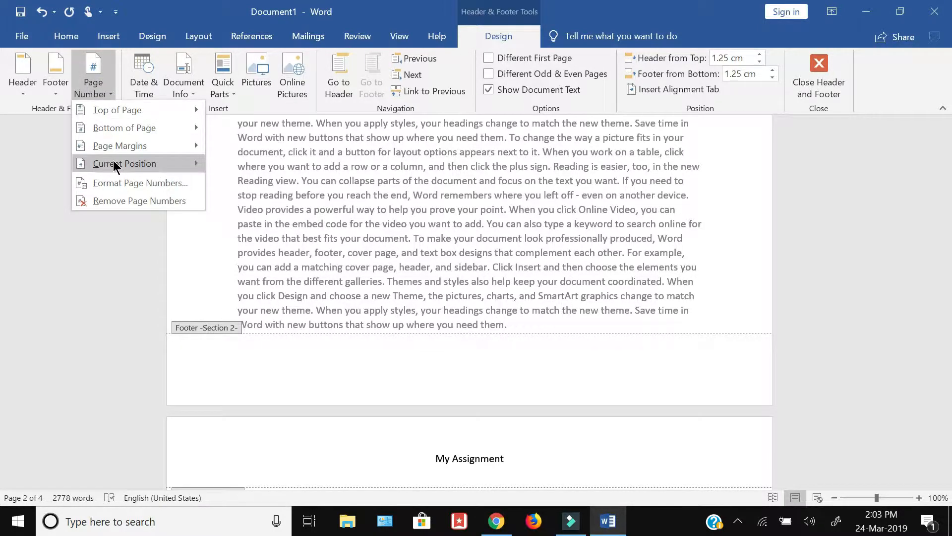
{"action": "mouse_move", "coordinate": [114, 165]}
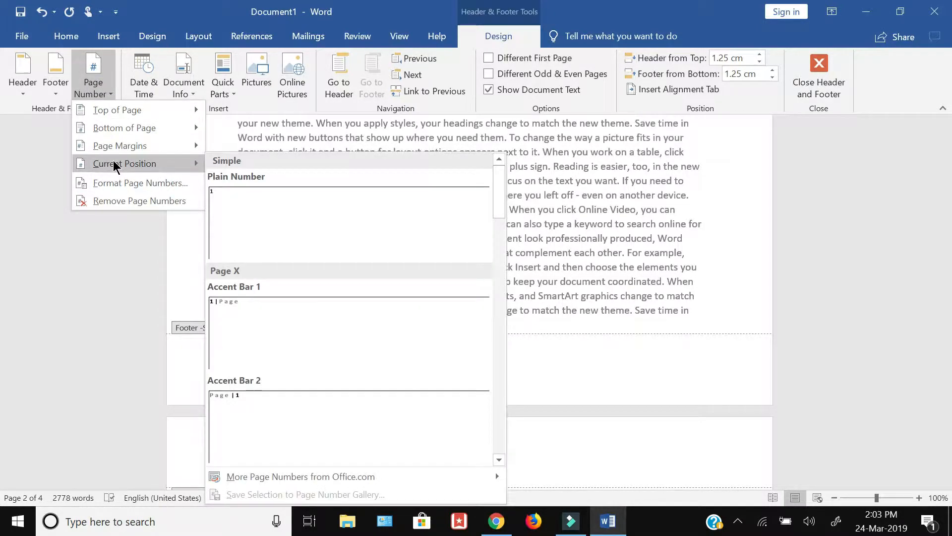
{"action": "left_click", "coordinate": [221, 201]}
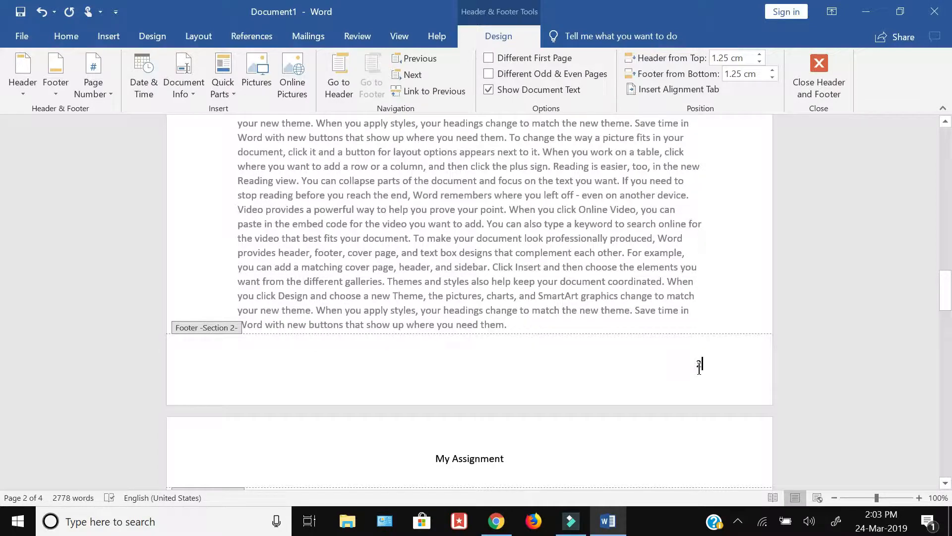
{"action": "left_click", "coordinate": [824, 97]}
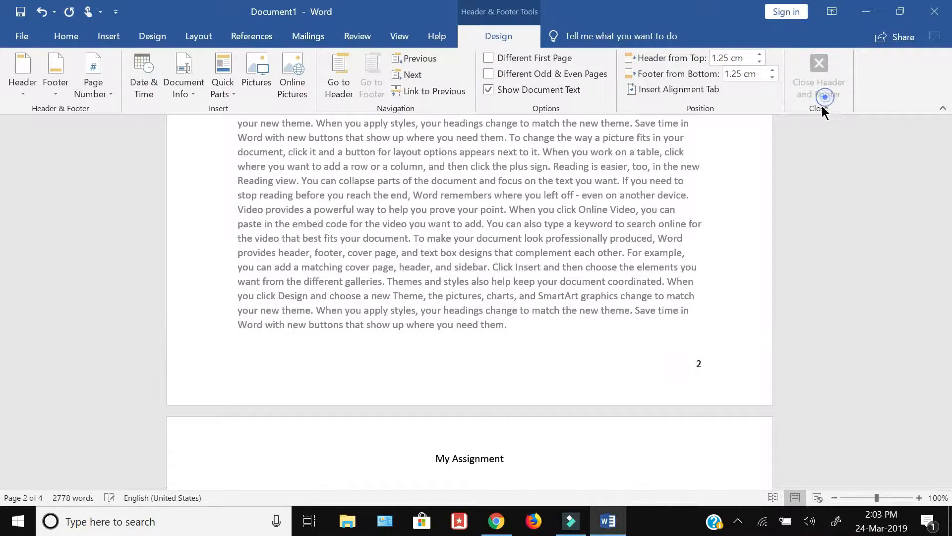
Set the page numbering of the second page's Section 2 footer to start at 1, then leave header and footer editing
{"action": "scroll", "coordinate": [733, 296], "scroll_direction": "up", "scroll_amount": 20}
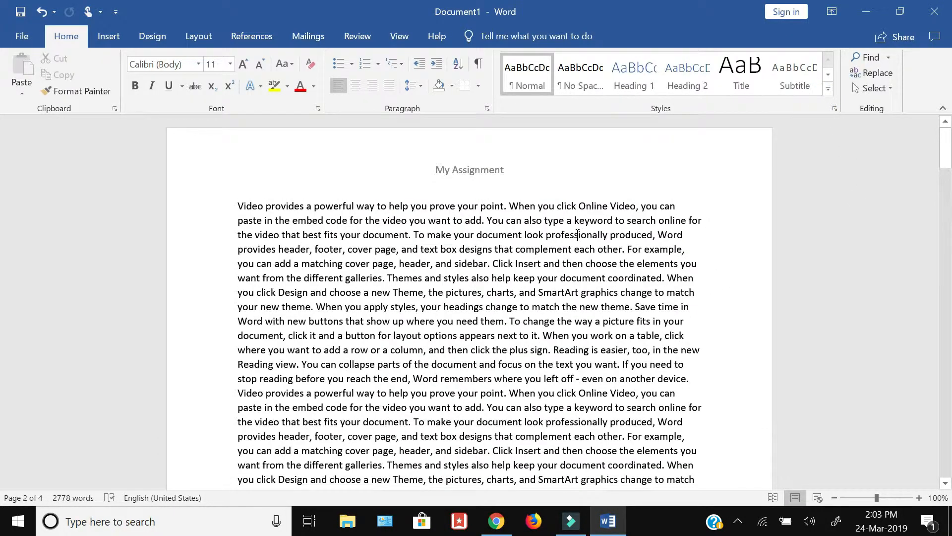
{"action": "scroll", "coordinate": [578, 234], "scroll_direction": "down", "scroll_amount": 13}
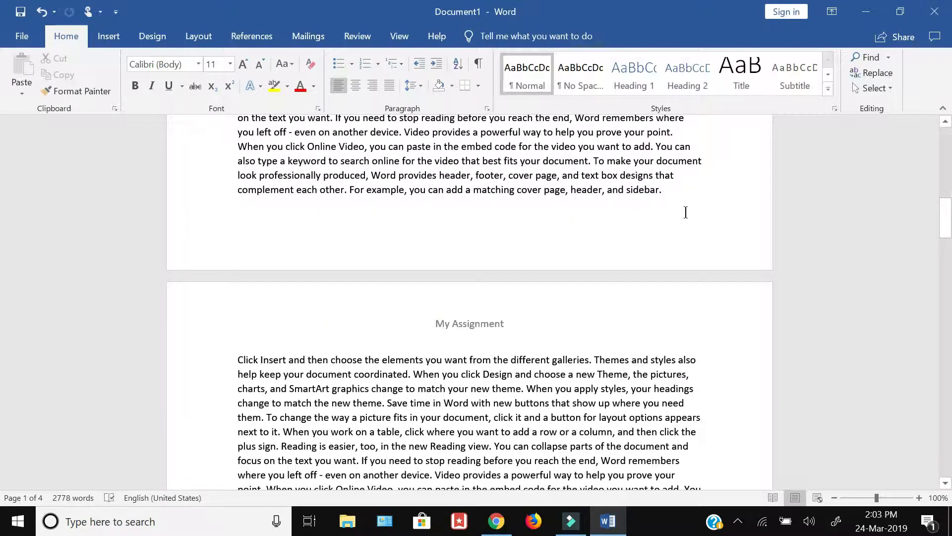
{"action": "scroll", "coordinate": [685, 233], "scroll_direction": "down", "scroll_amount": 9}
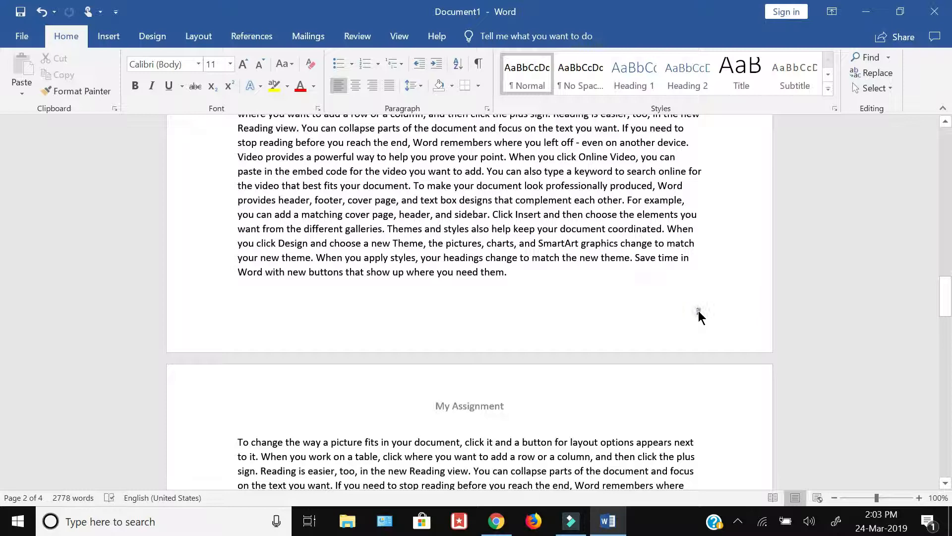
{"action": "double_click", "coordinate": [698, 311]}
{"action": "double_click", "coordinate": [699, 311]}
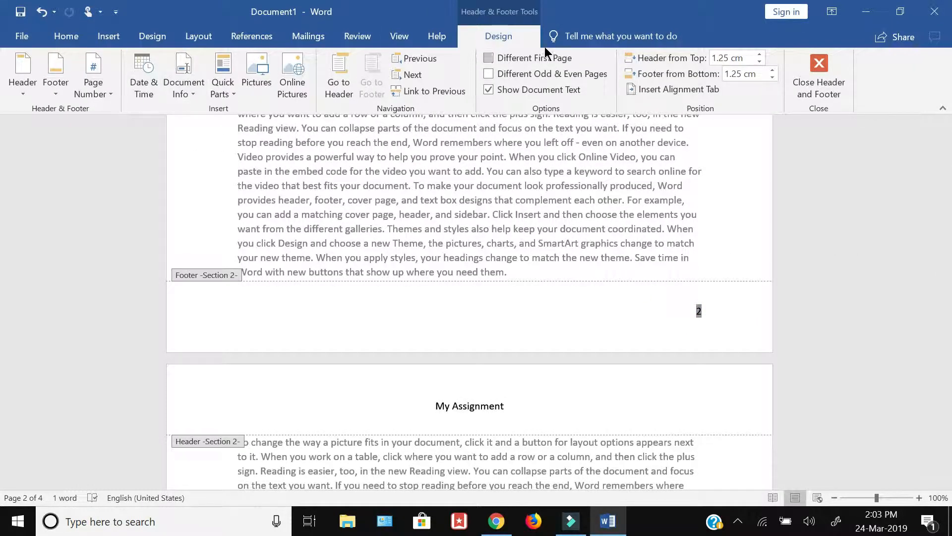
{"action": "left_click", "coordinate": [111, 95]}
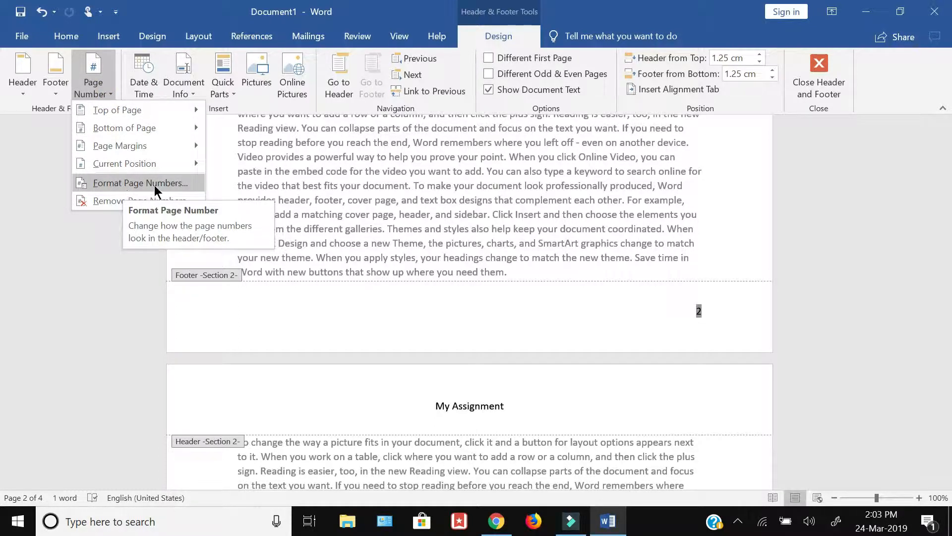
{"action": "left_click", "coordinate": [130, 183]}
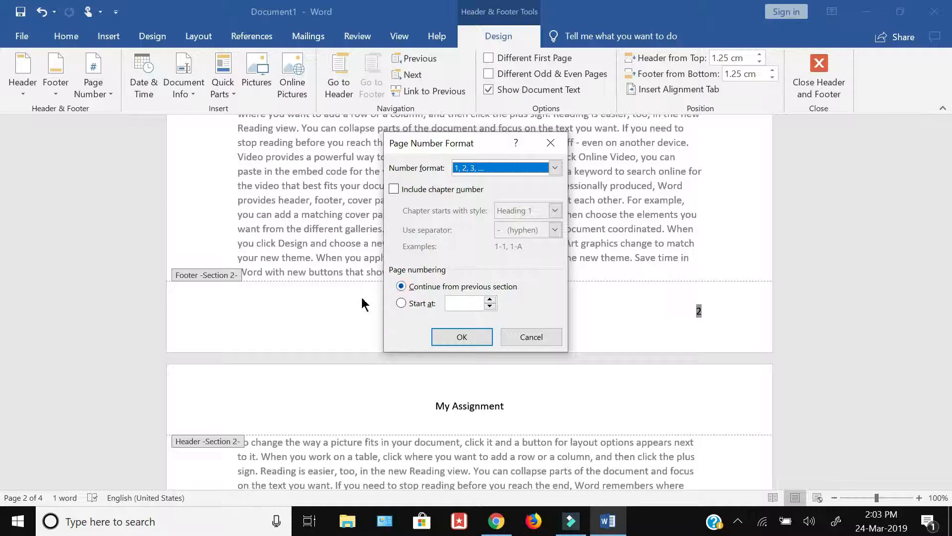
{"action": "left_click", "coordinate": [407, 308]}
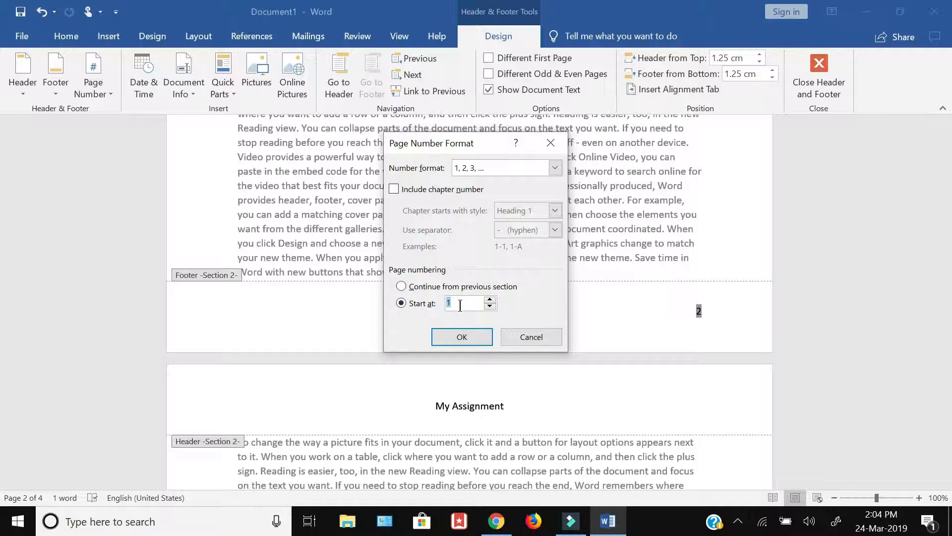
{"action": "left_click", "coordinate": [461, 338]}
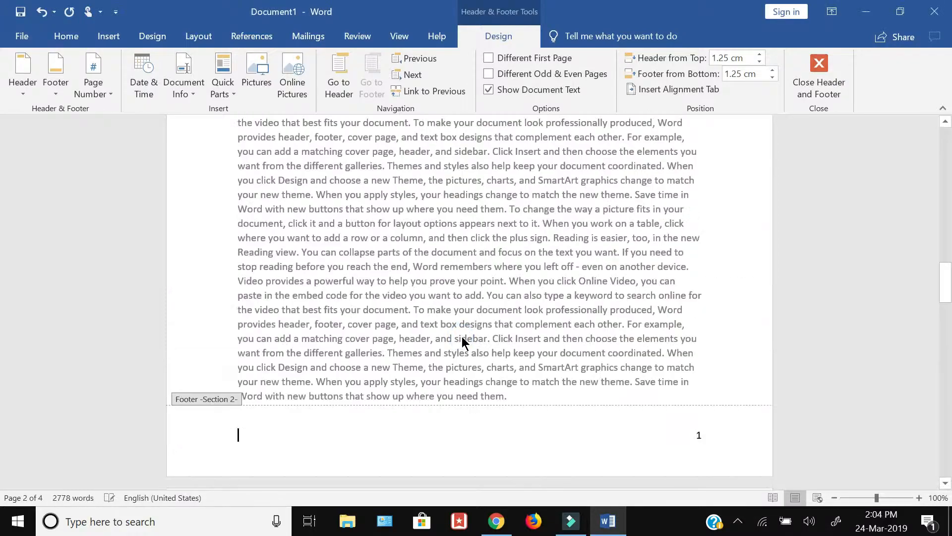
{"action": "left_click", "coordinate": [809, 92]}
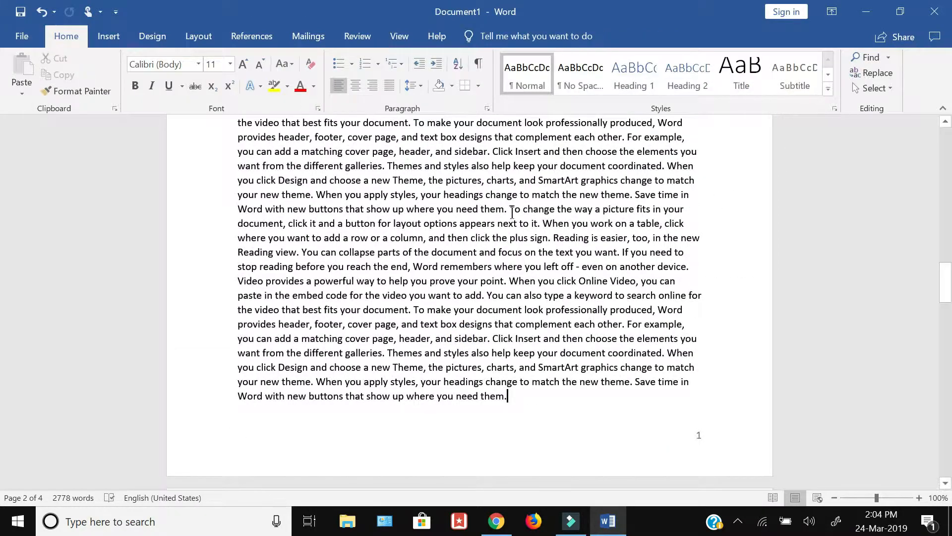
Zoom out to 45% and review the headers and footer page numbers across all pages of the document
{"action": "scroll", "coordinate": [513, 223], "scroll_direction": "up", "scroll_amount": 15}
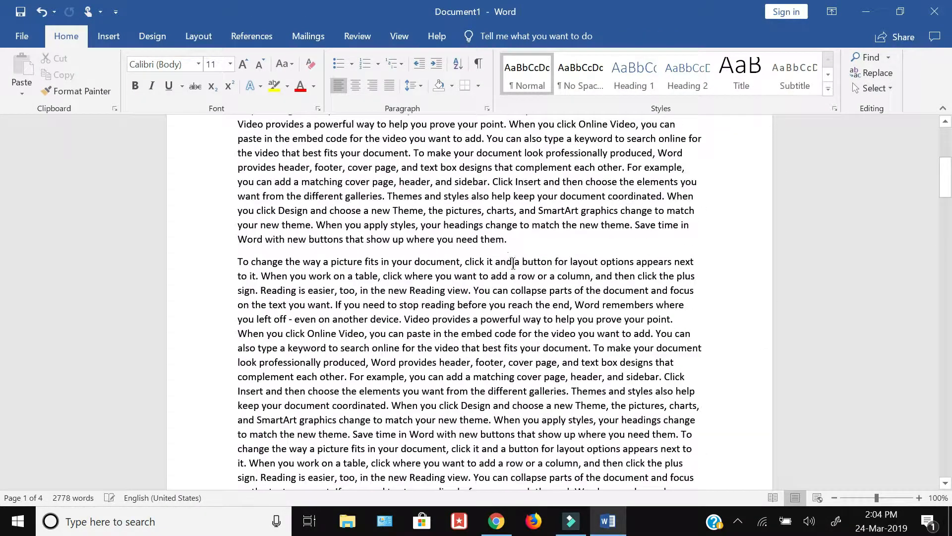
{"action": "left_click_drag", "start_coordinate": [877, 498], "coordinate": [867, 497]}
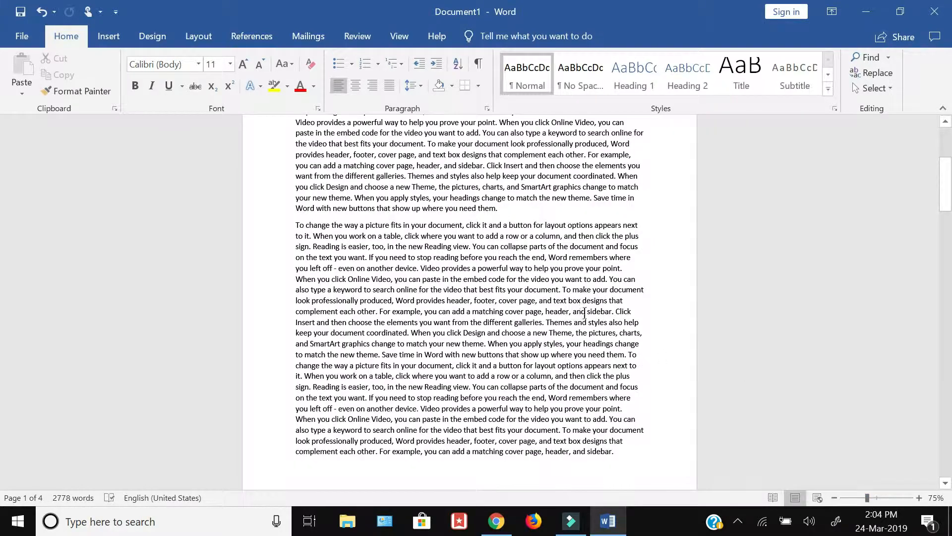
{"action": "left_click_drag", "start_coordinate": [867, 497], "coordinate": [855, 497]}
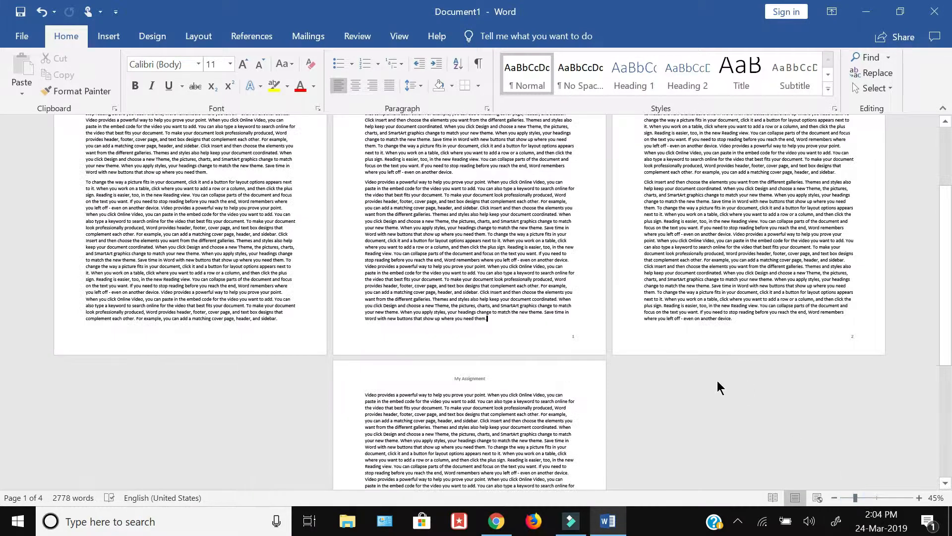
{"action": "scroll", "coordinate": [213, 395], "scroll_direction": "up", "scroll_amount": 3}
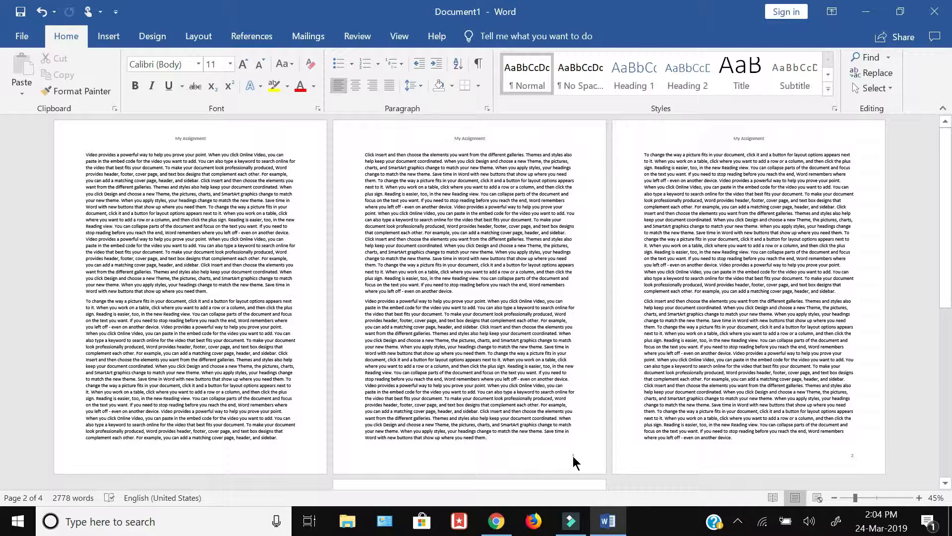
{"action": "scroll", "coordinate": [852, 444], "scroll_direction": "down", "scroll_amount": 2}
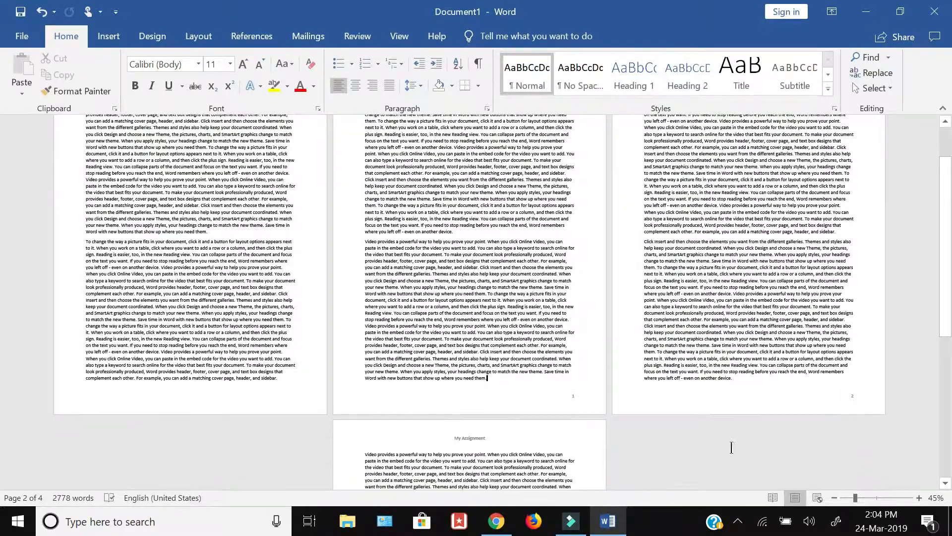
{"action": "scroll", "coordinate": [589, 428], "scroll_direction": "down", "scroll_amount": 10}
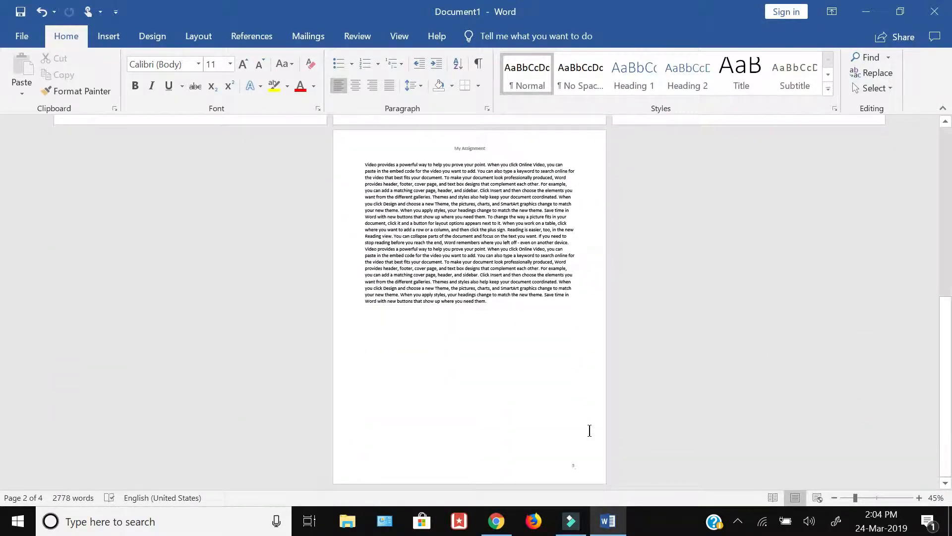
{"action": "scroll", "coordinate": [571, 458], "scroll_direction": "up", "scroll_amount": 12}
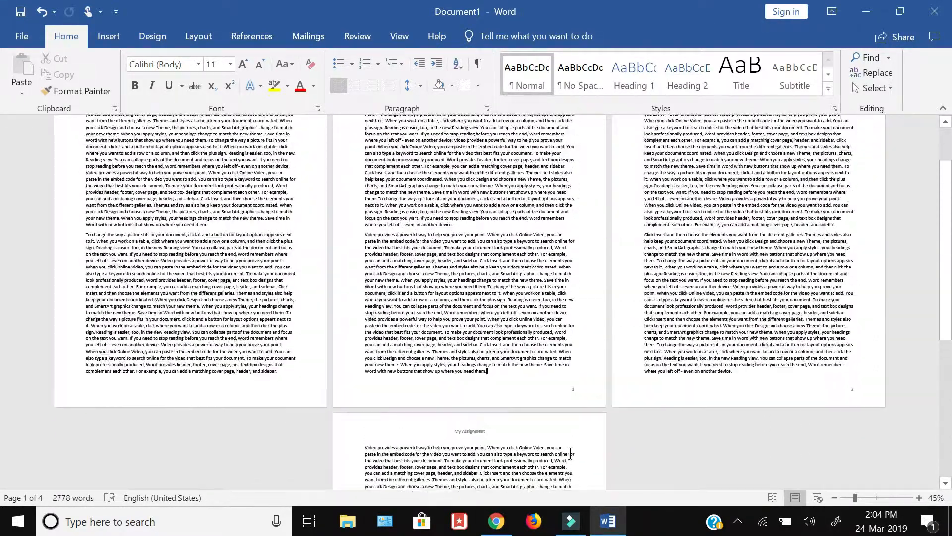